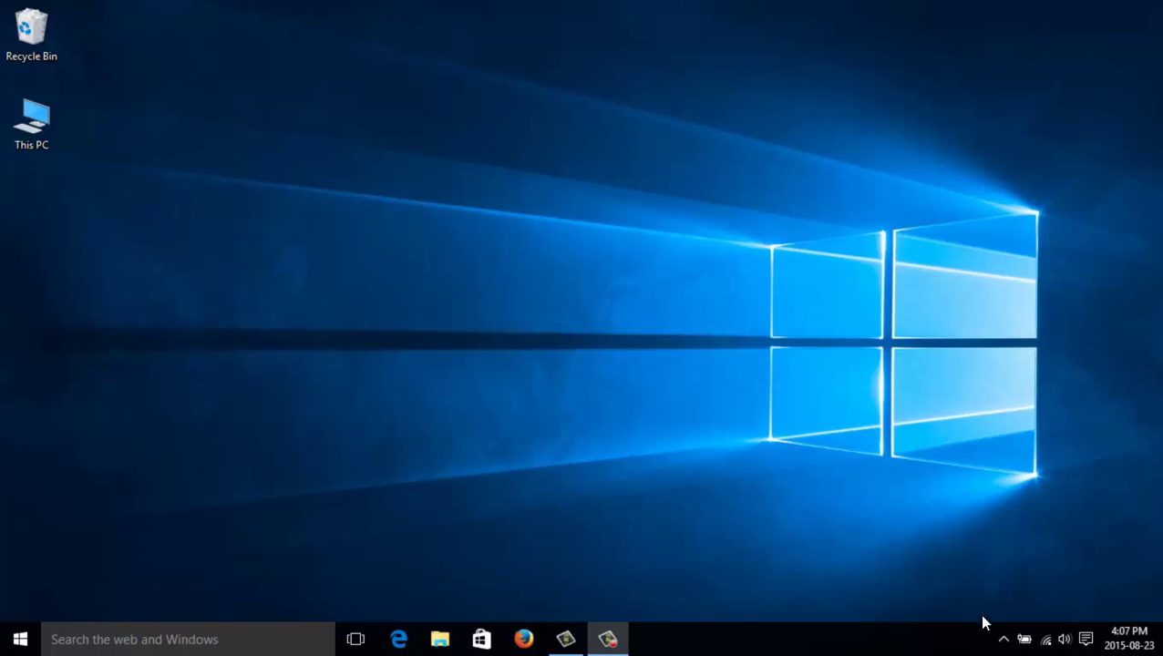
- Check OneDrive's sync status, view the contents of the local OneDrive folder, and close the folder window
{"action": "left_click", "coordinate": [1004, 642]}
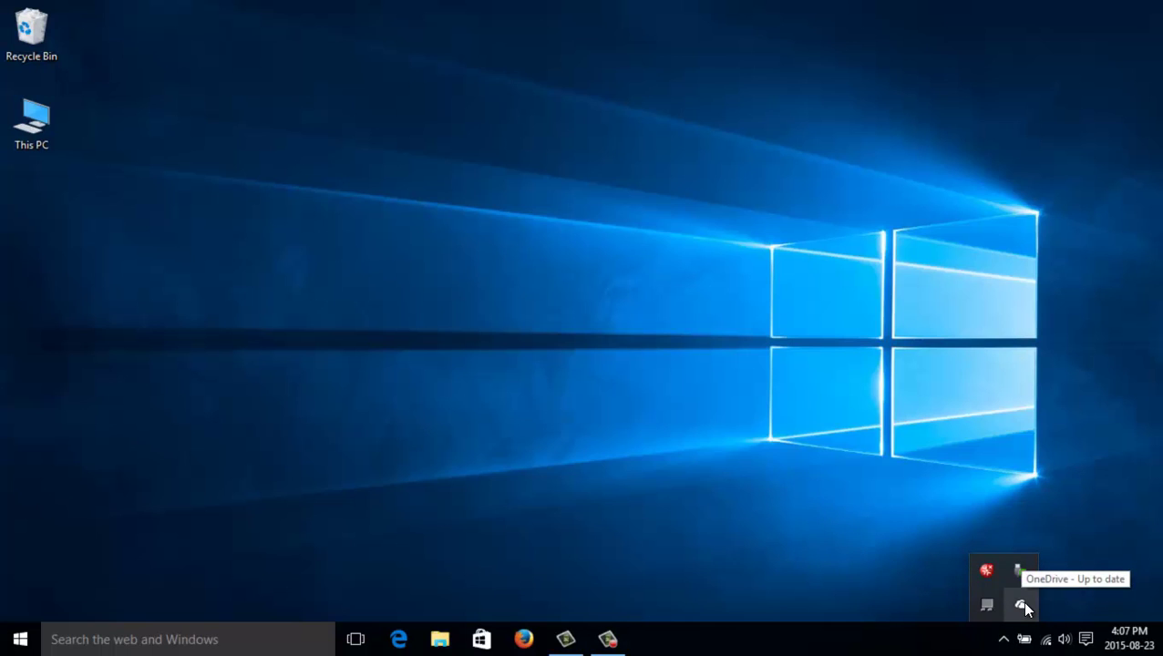
{"action": "left_click", "coordinate": [1023, 602]}
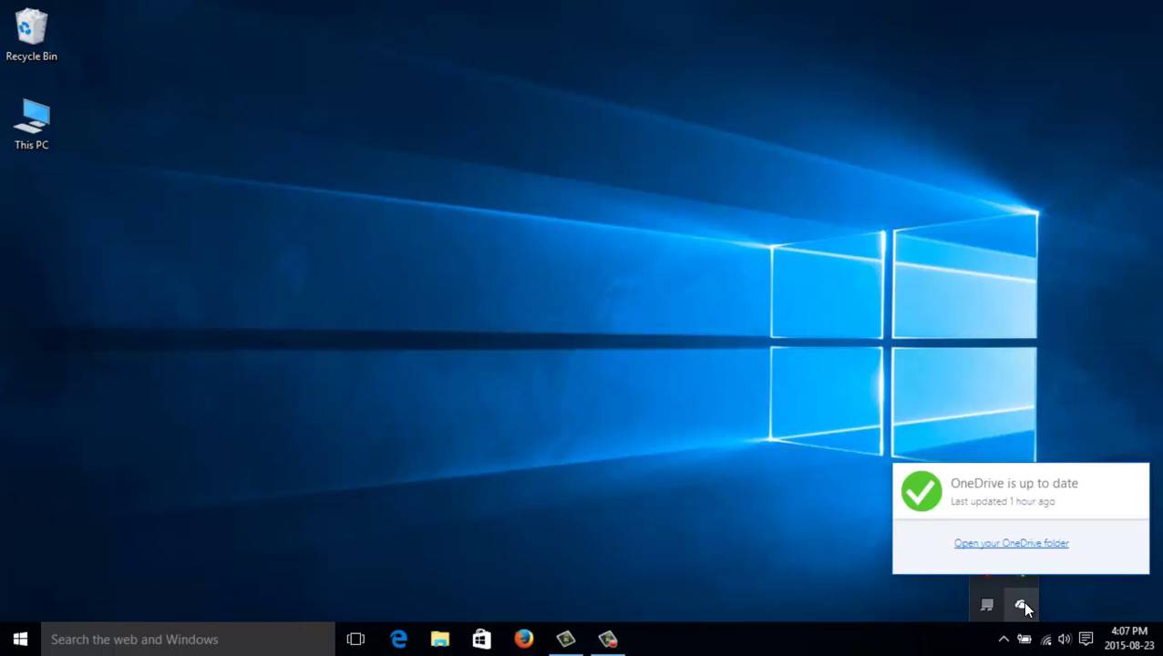
{"action": "left_click", "coordinate": [995, 546]}
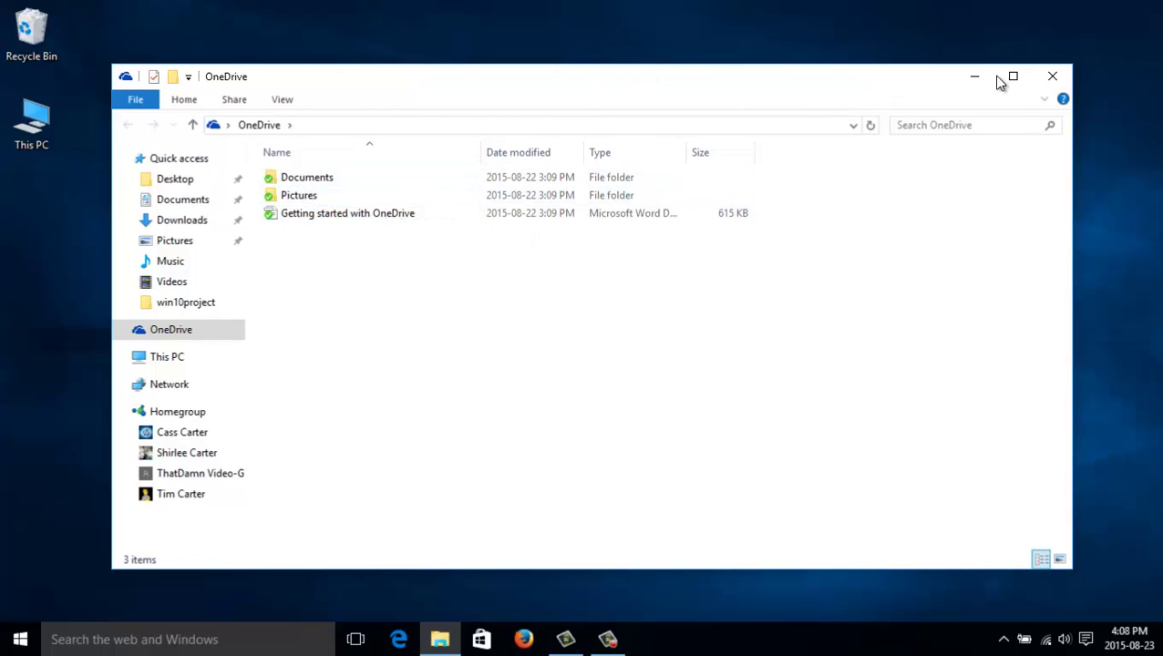
{"action": "left_click", "coordinate": [1050, 79]}
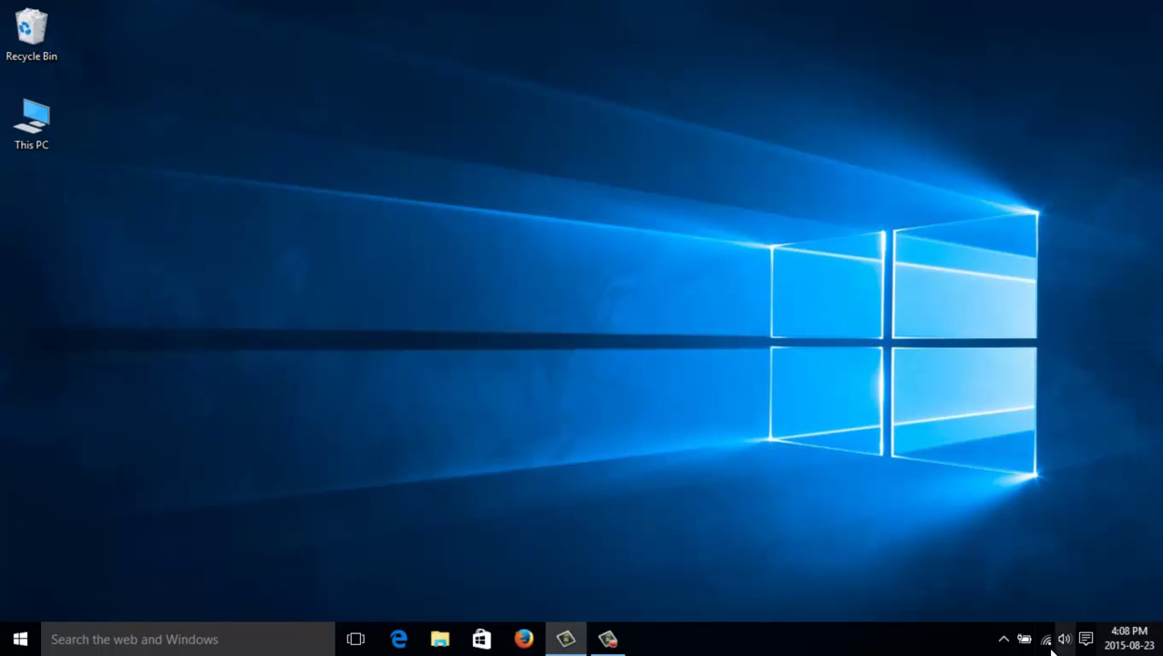
- Open the OneDrive settings and review the general options, the auto save options and the choice of folders to sync
{"action": "left_click", "coordinate": [1004, 639]}
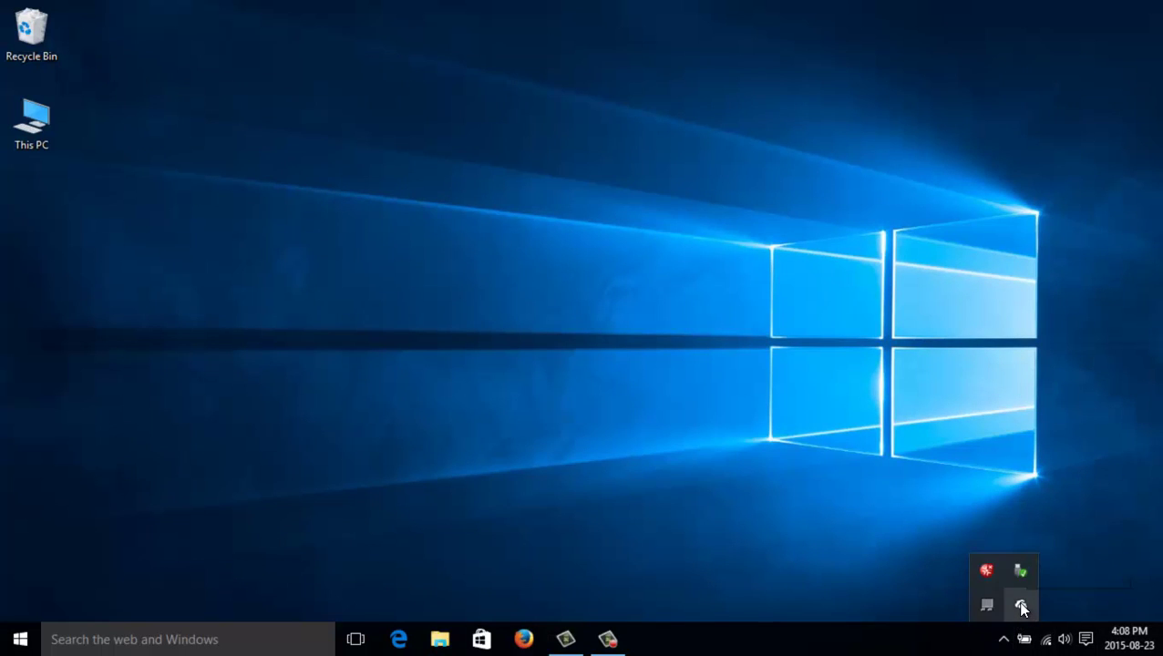
{"action": "right_click", "coordinate": [1019, 604]}
{"action": "left_click", "coordinate": [1032, 547]}
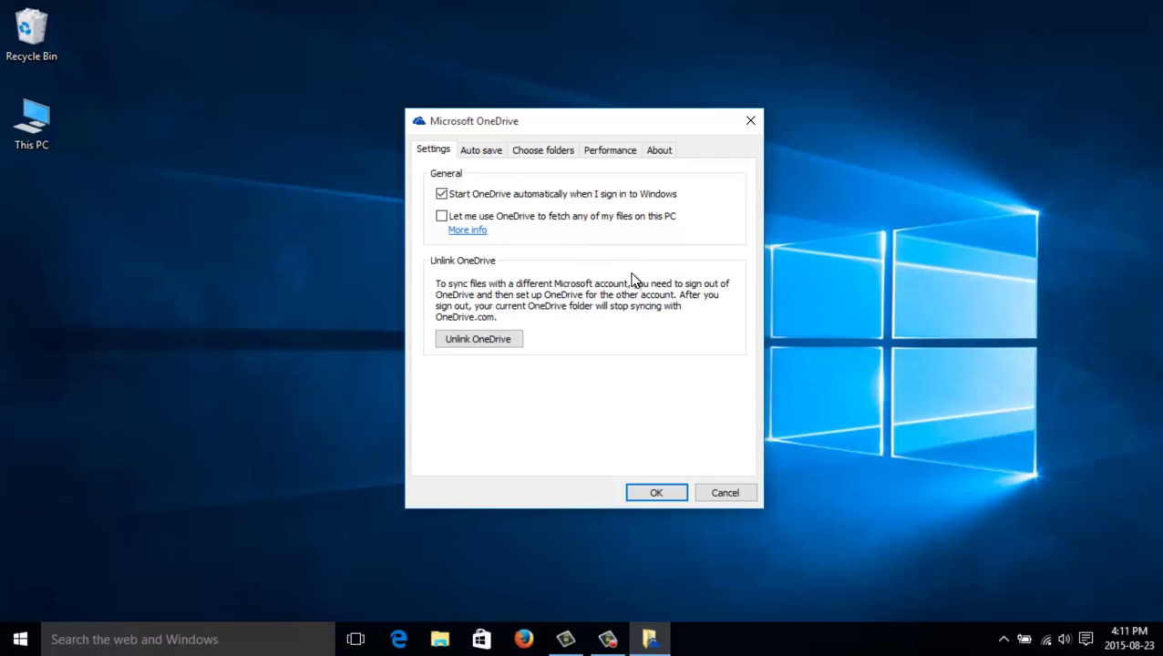
{"action": "left_click", "coordinate": [480, 152]}
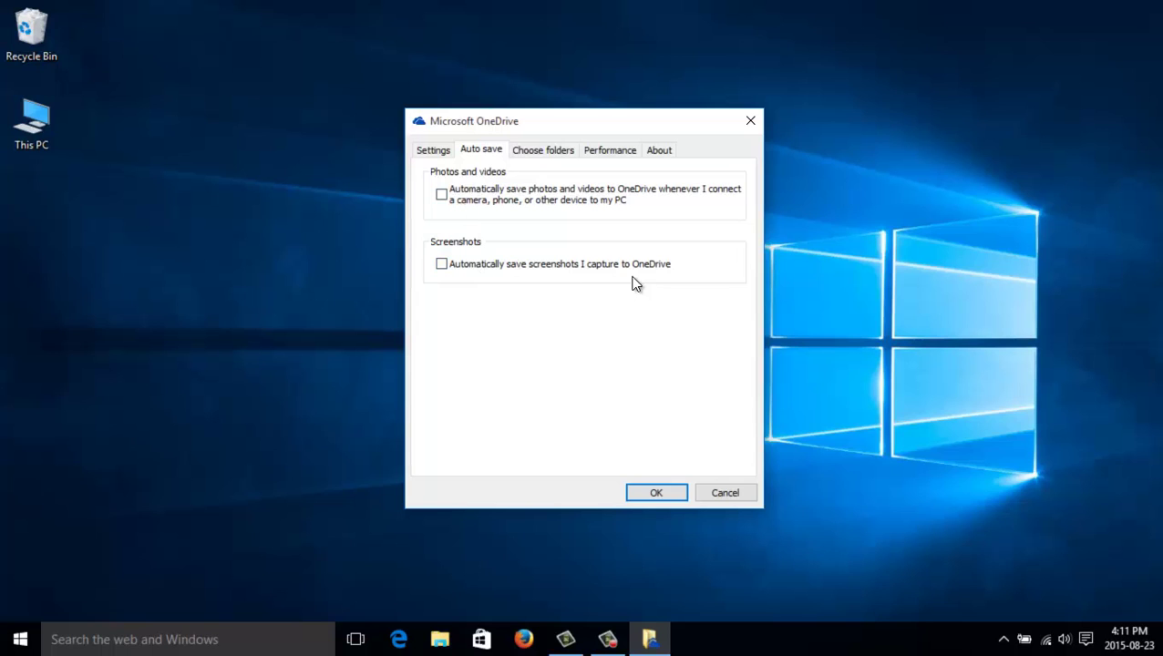
{"action": "left_click", "coordinate": [549, 156]}
{"action": "left_click", "coordinate": [514, 252]}
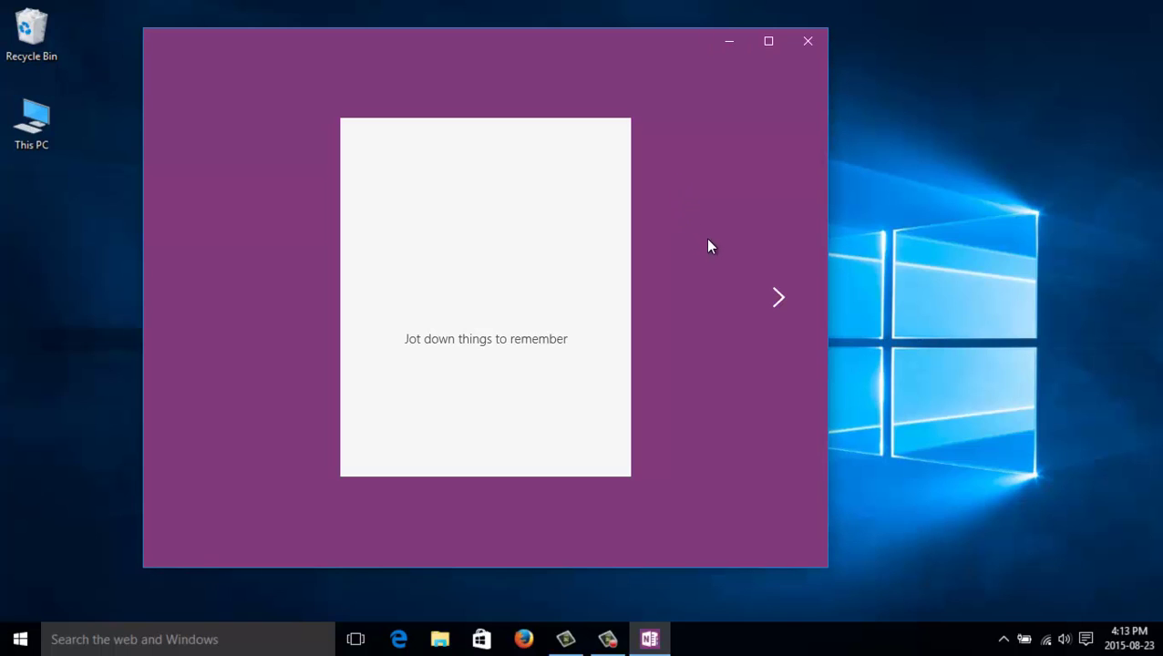
- Go through the OneNote introduction, accept the suggested notebook for Quick Notes, and close OneNote
{"action": "left_click", "coordinate": [780, 298]}
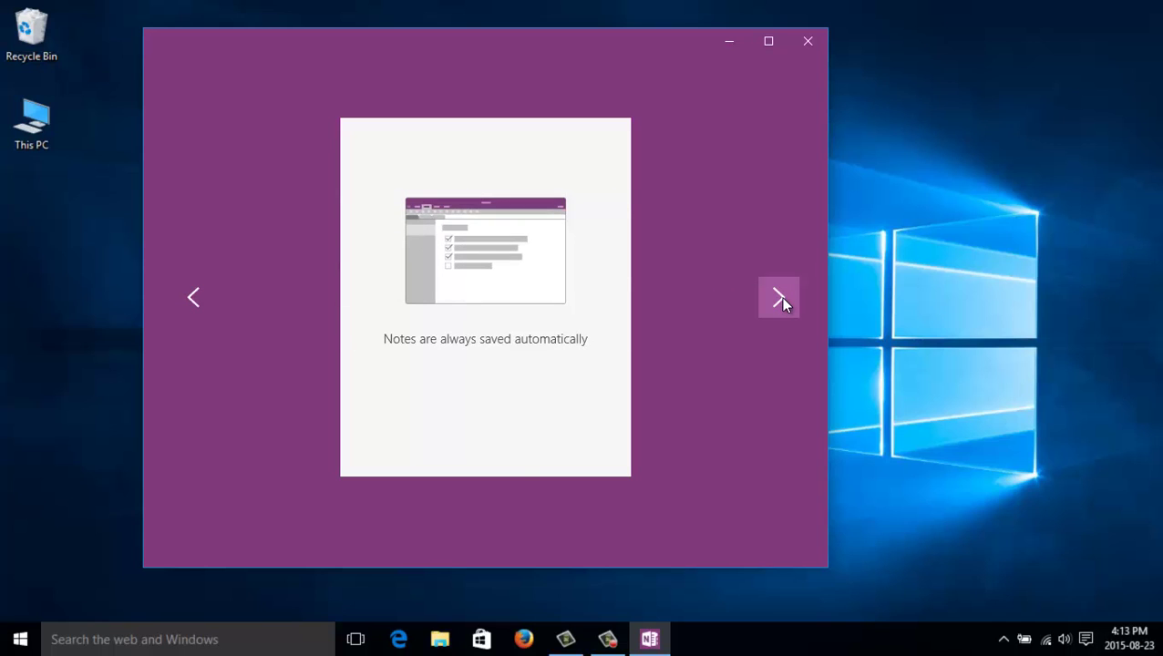
{"action": "left_click", "coordinate": [781, 298]}
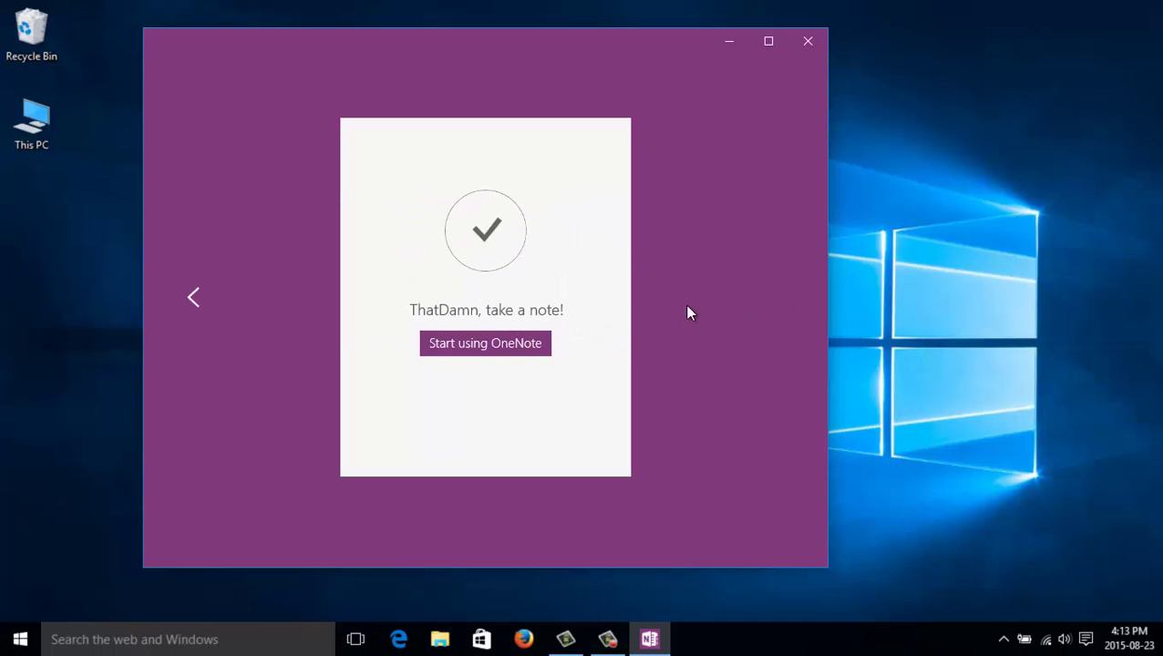
{"action": "left_click", "coordinate": [545, 342]}
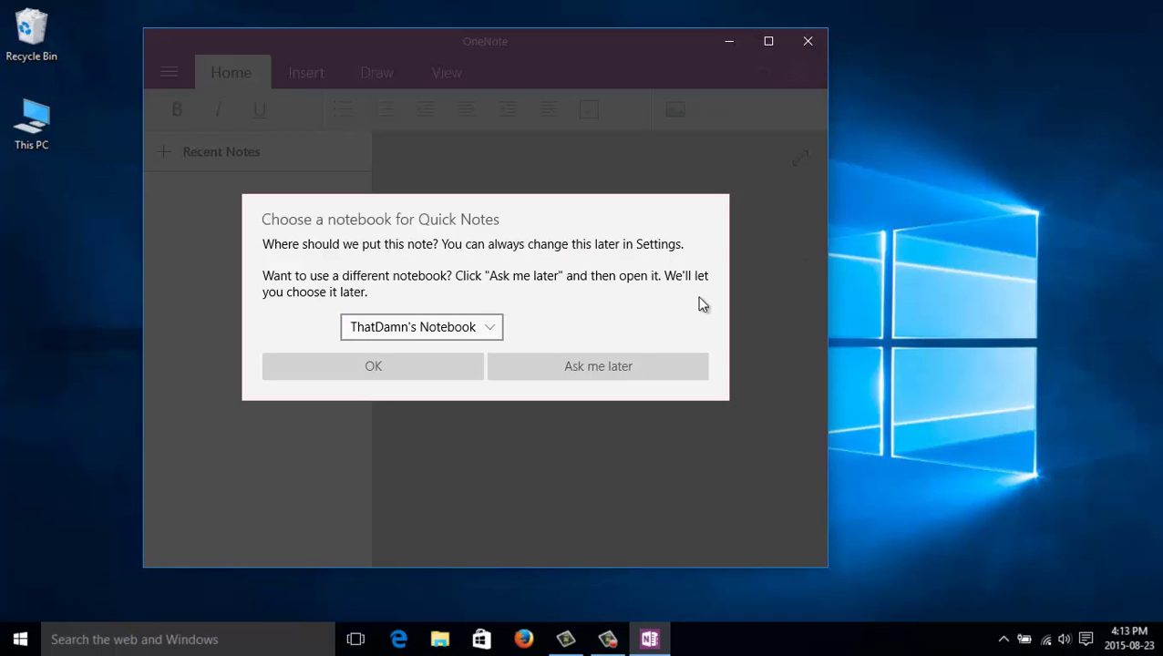
{"action": "left_click", "coordinate": [387, 365]}
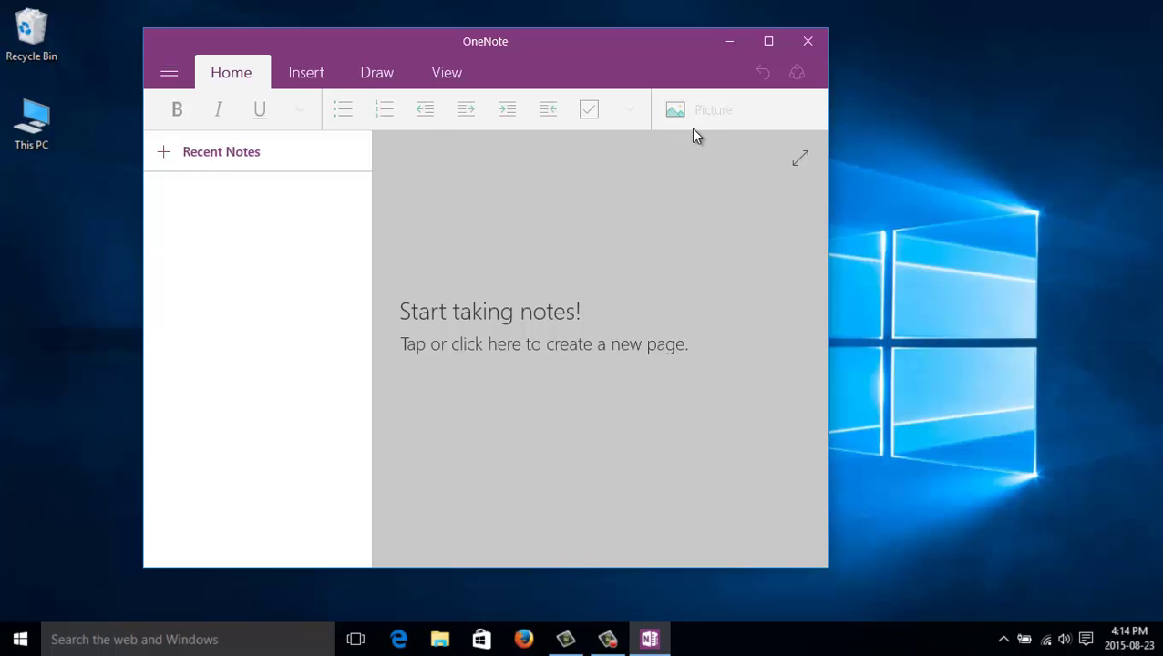
{"action": "left_click", "coordinate": [807, 43]}
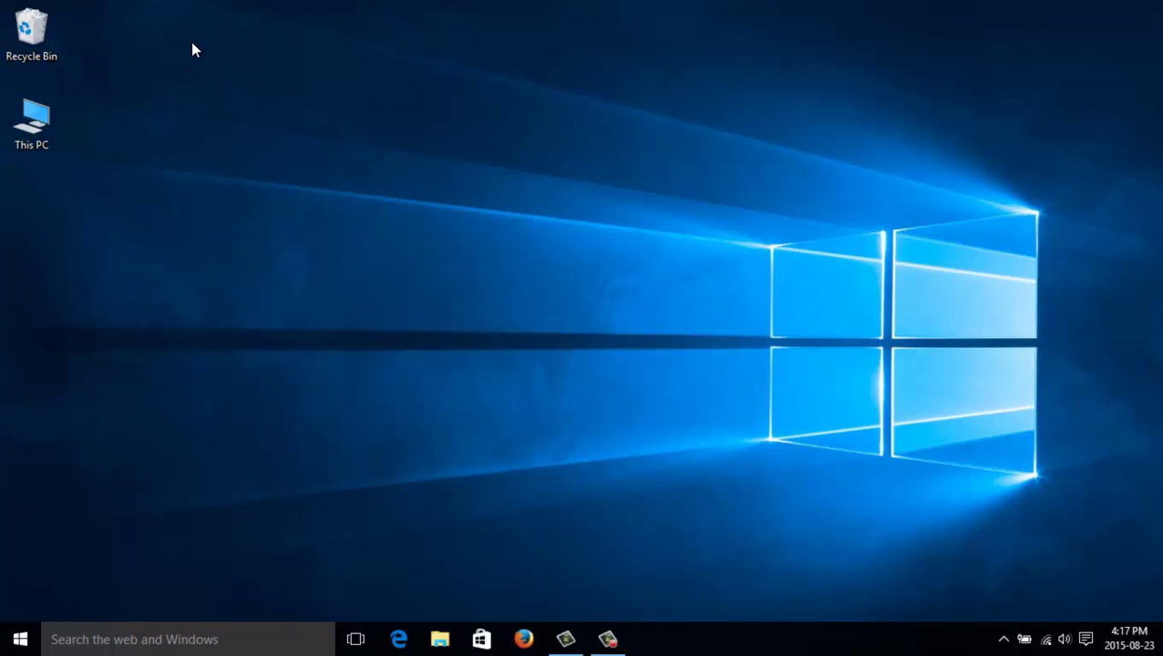
- Create a new folder on the desktop
{"action": "right_click", "coordinate": [146, 37]}
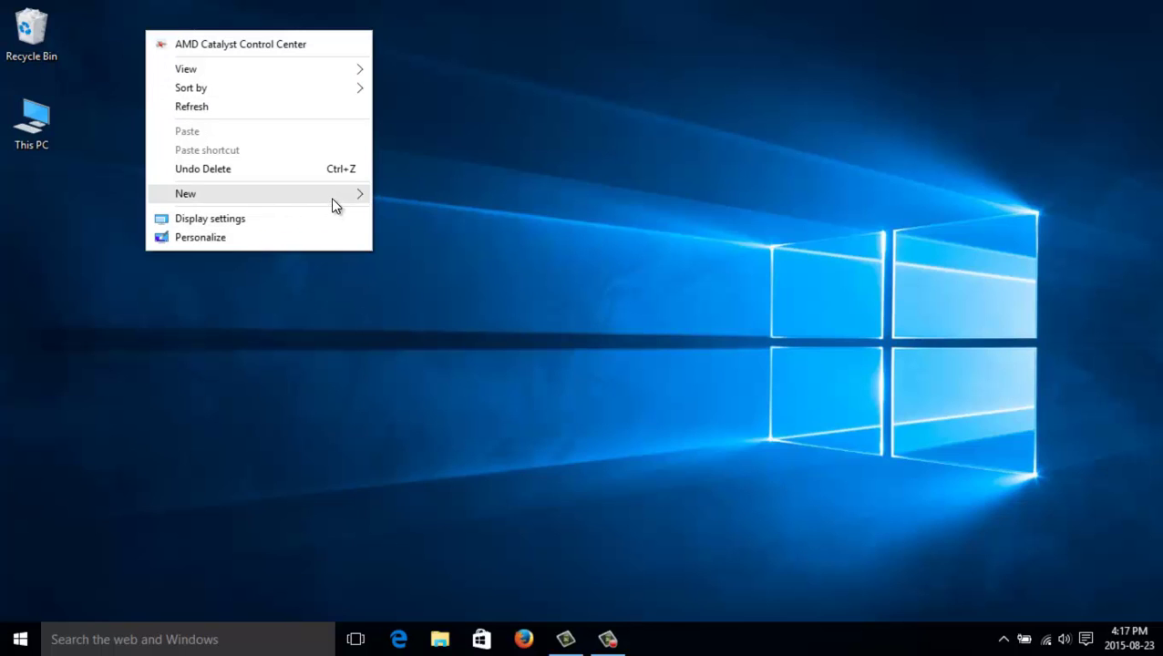
{"action": "mouse_move", "coordinate": [343, 195]}
{"action": "left_click", "coordinate": [414, 196]}
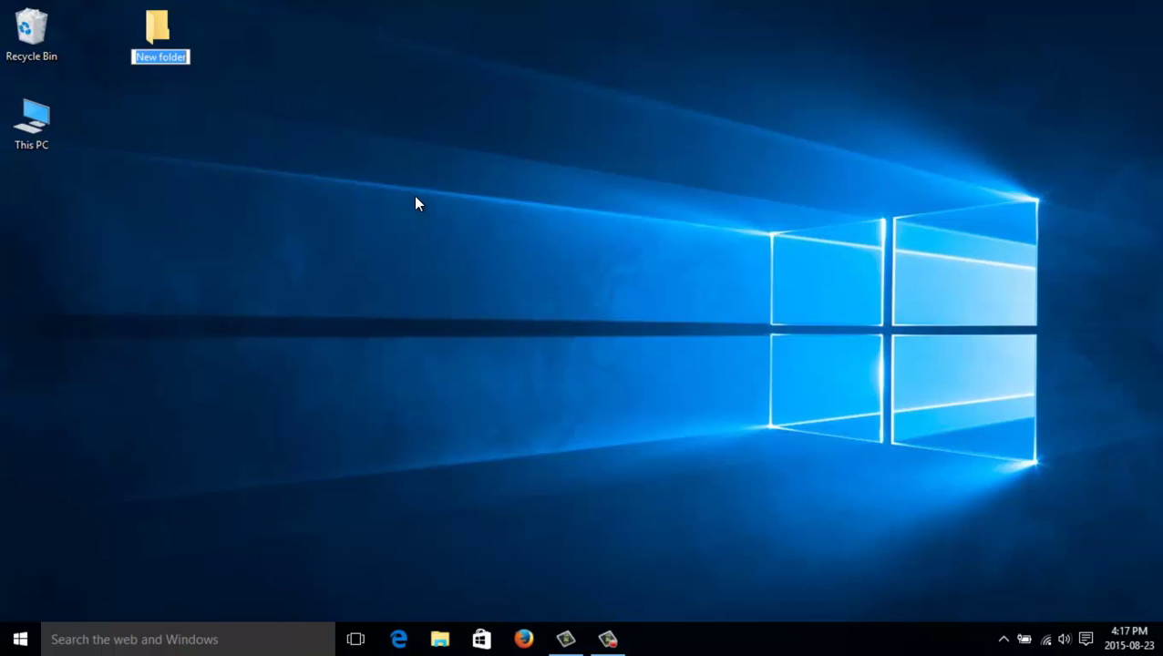
- Open the Themes page of the Windows Personalization settings and move the window aside to uncover the desktop icons
{"action": "key", "text": "super+i"}
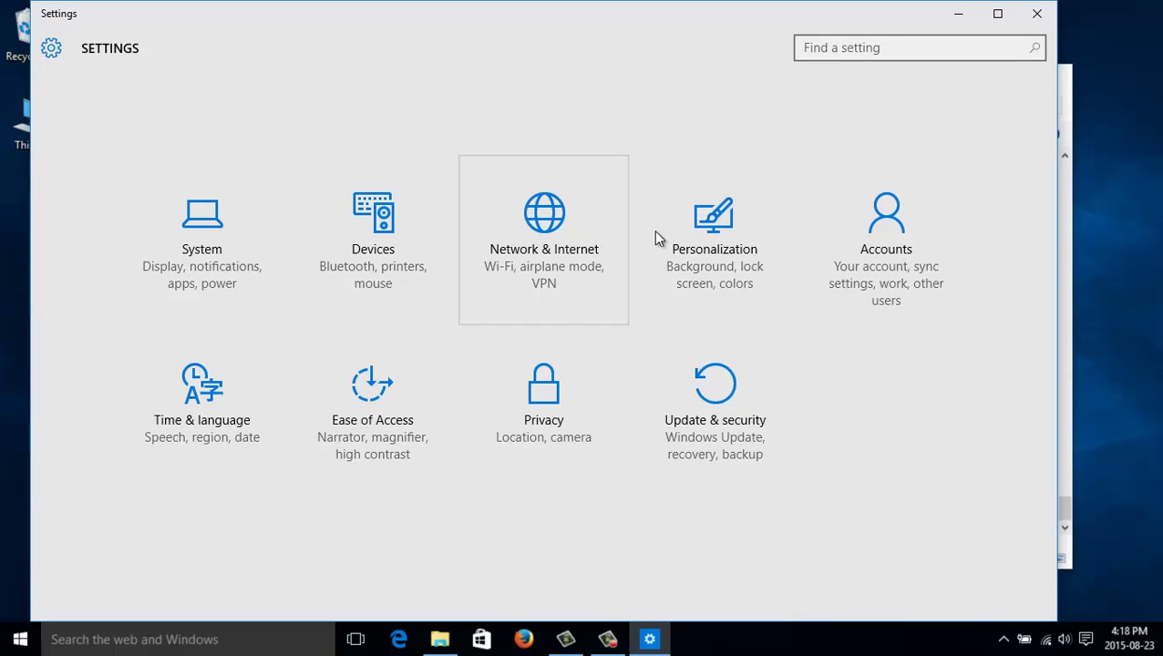
{"action": "left_click", "coordinate": [716, 242]}
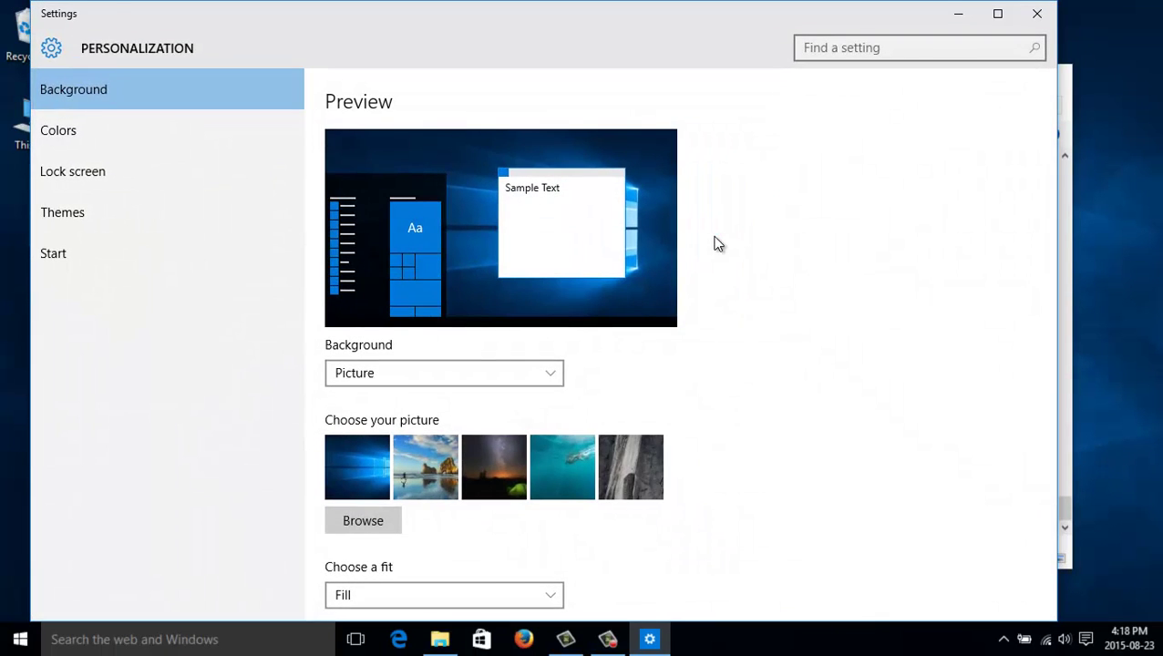
{"action": "left_click", "coordinate": [86, 210]}
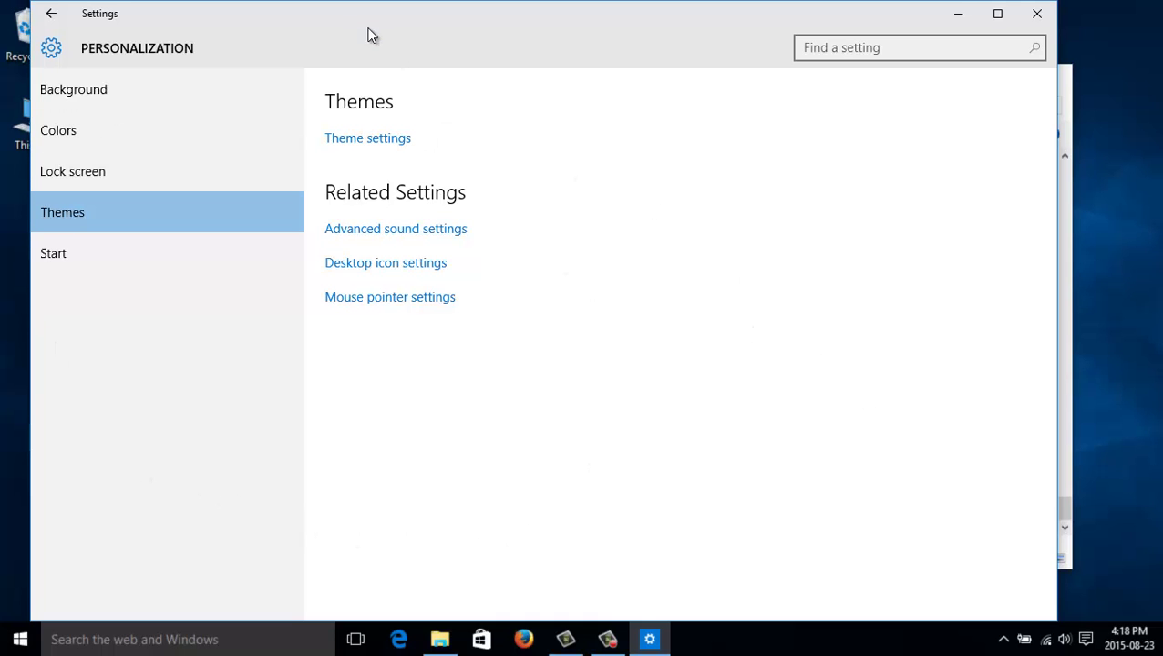
{"action": "left_click_drag", "start_coordinate": [371, 34], "coordinate": [498, 60]}
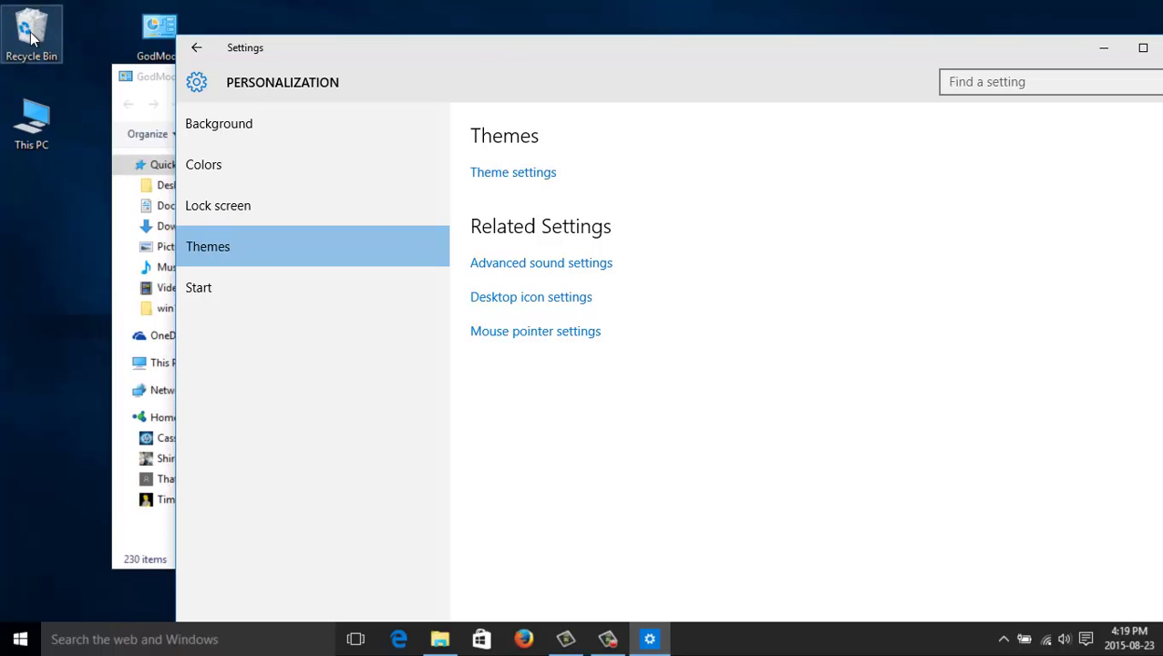
- Review the Desktop Icon Settings with the This PC icon selected, and leave them without making changes
{"action": "left_click", "coordinate": [33, 113]}
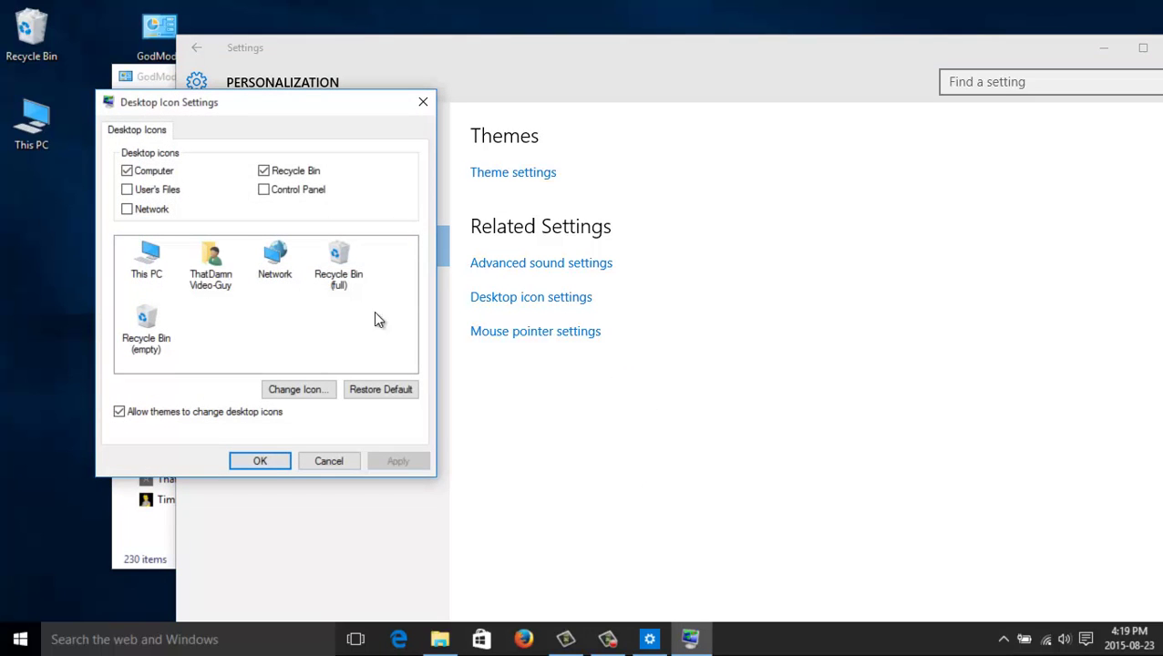
{"action": "left_click_drag", "start_coordinate": [196, 101], "coordinate": [339, 124]}
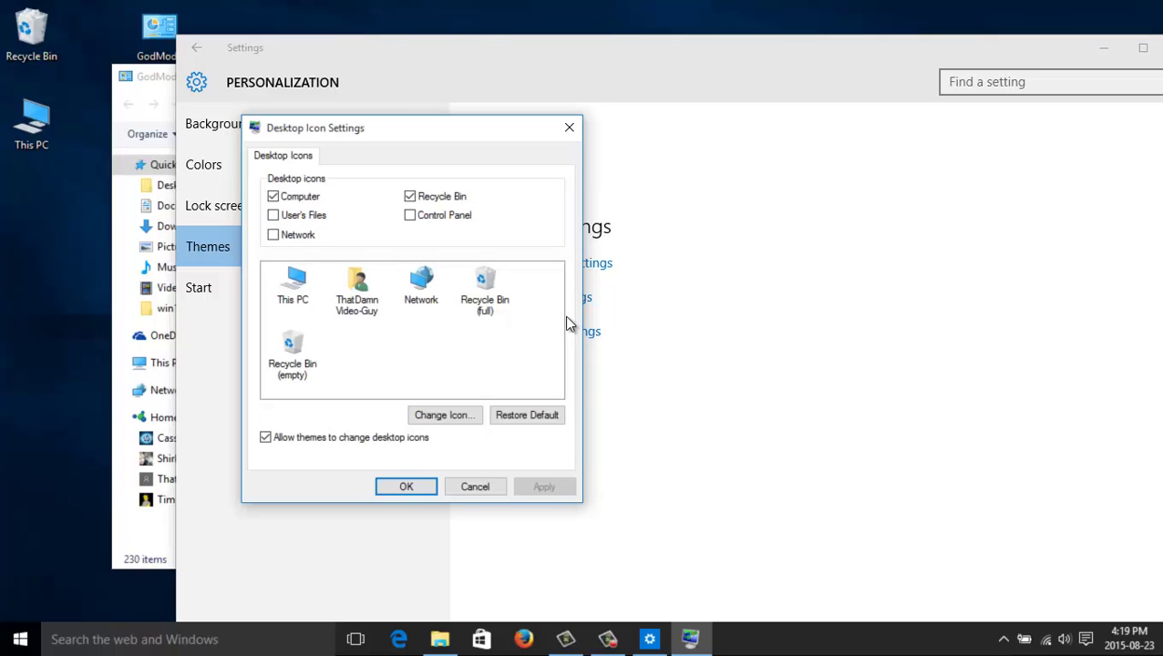
{"action": "left_click", "coordinate": [303, 289]}
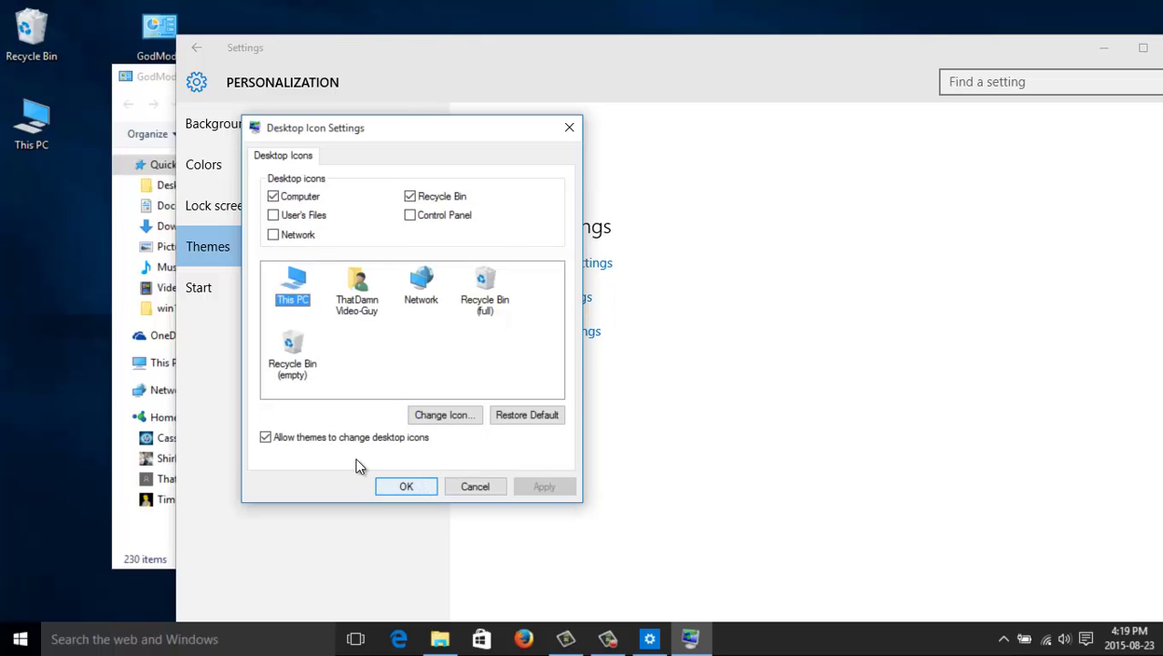
{"action": "left_click", "coordinate": [477, 491]}
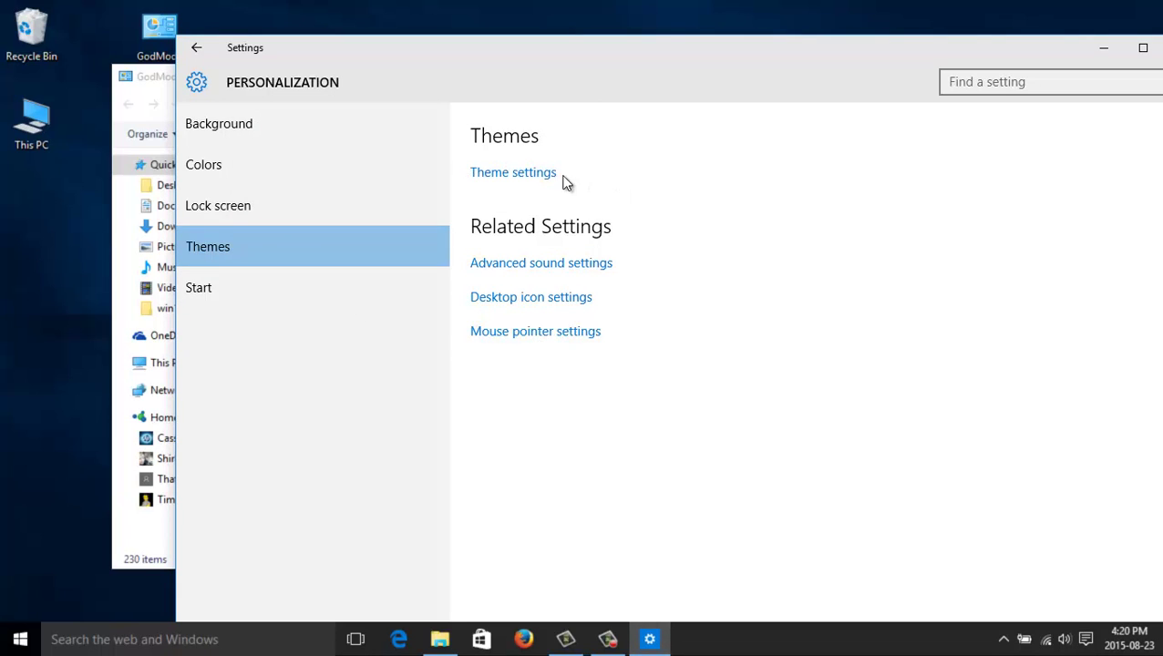
- View the available themes in the theme settings, and close the Personalization, Settings and GodMode windows
{"action": "left_click", "coordinate": [516, 178]}
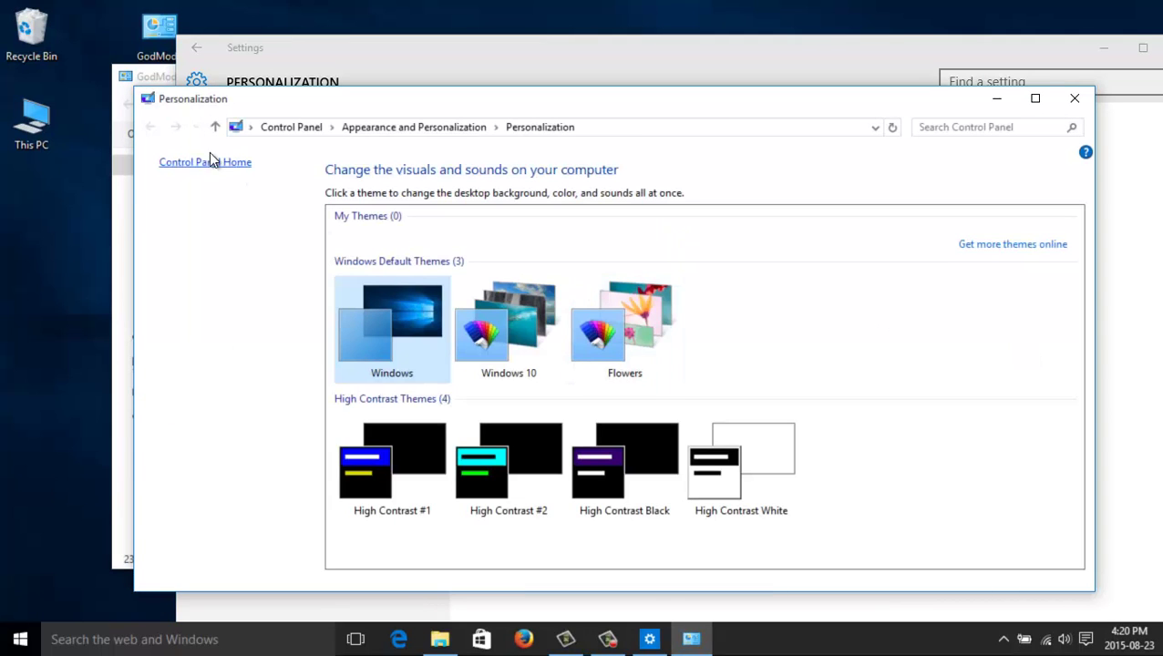
{"action": "left_click", "coordinate": [1066, 102]}
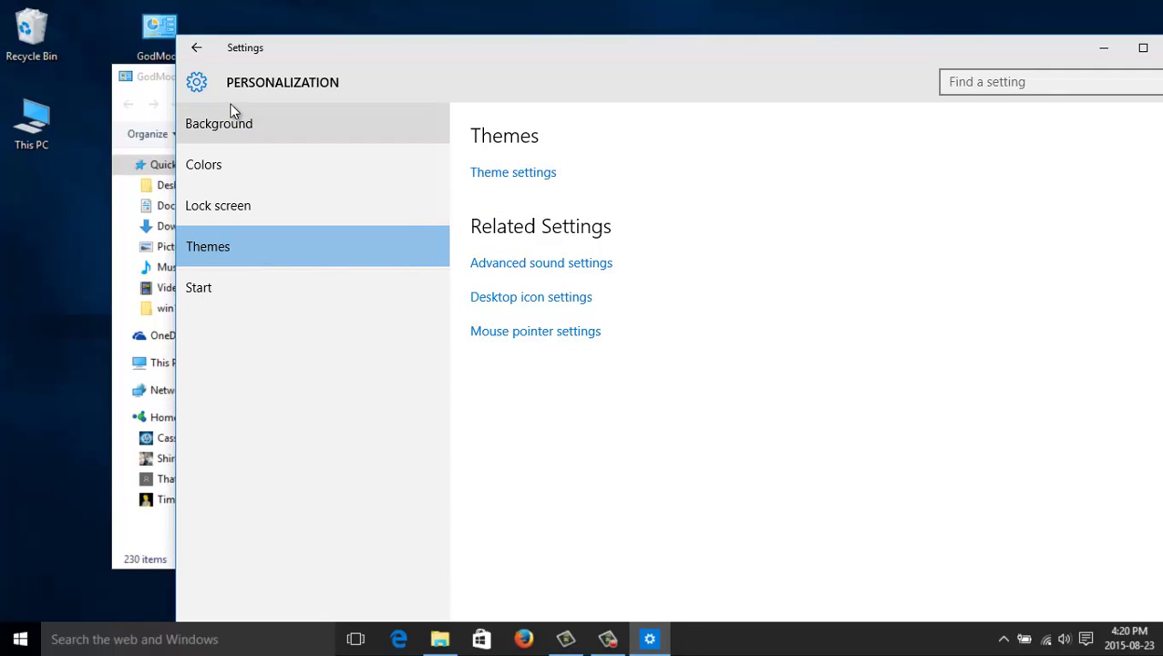
{"action": "left_click", "coordinate": [197, 48]}
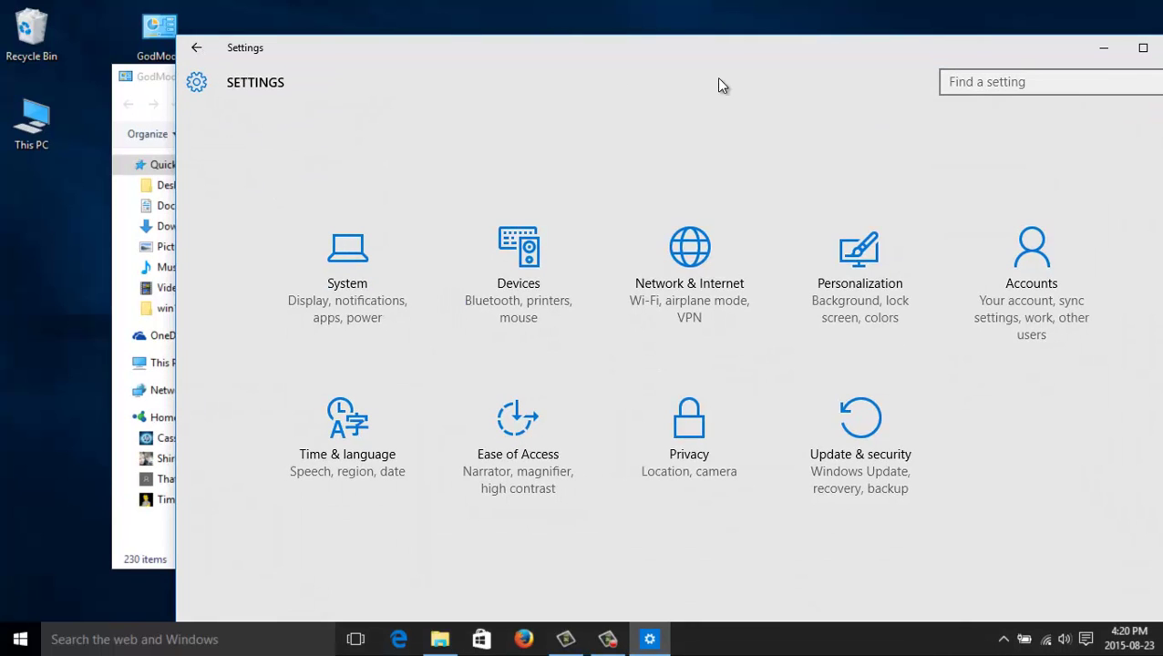
{"action": "left_click", "coordinate": [1161, 47]}
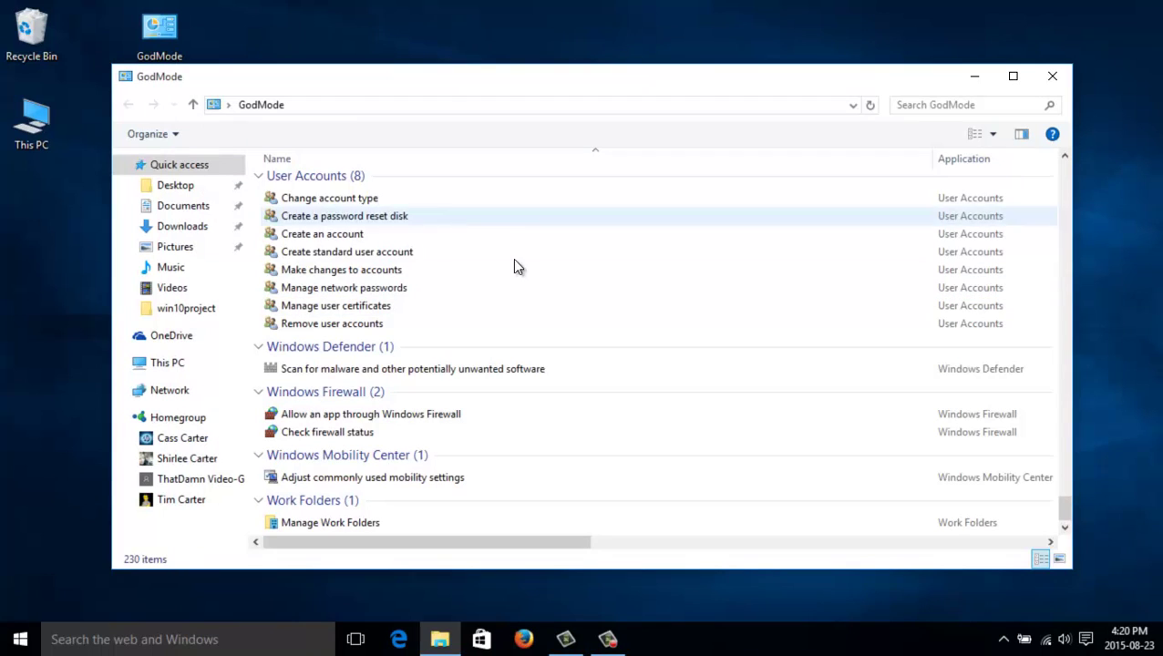
{"action": "left_click", "coordinate": [1051, 79]}
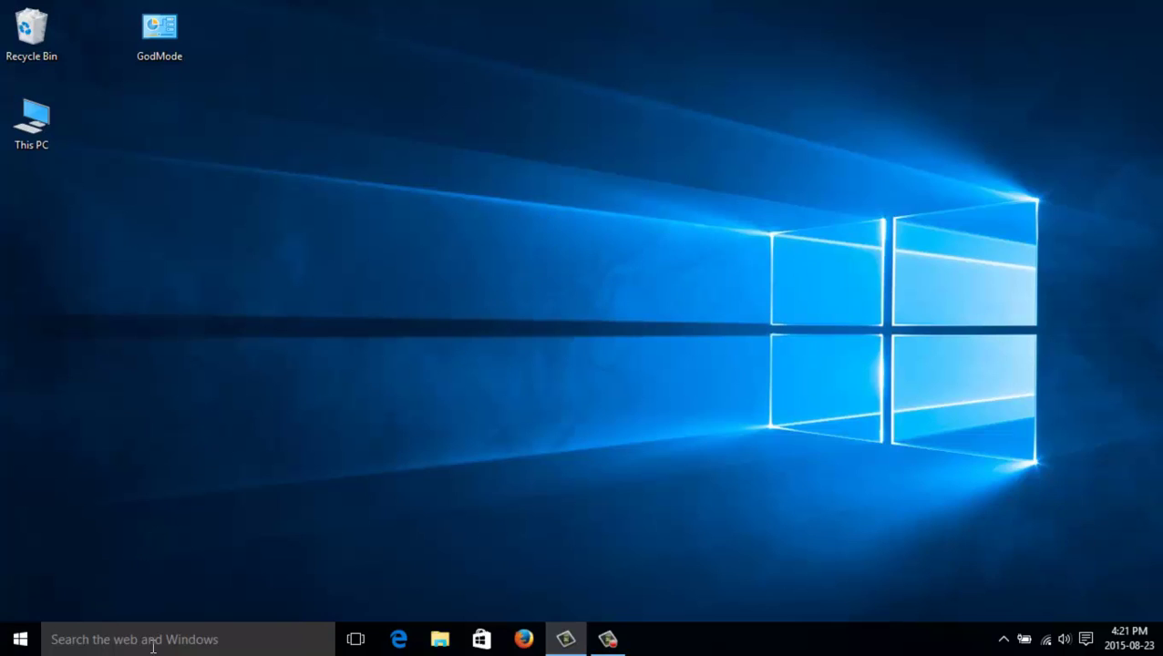
- Replace the taskbar's search box with the search icon
{"action": "right_click", "coordinate": [59, 641]}
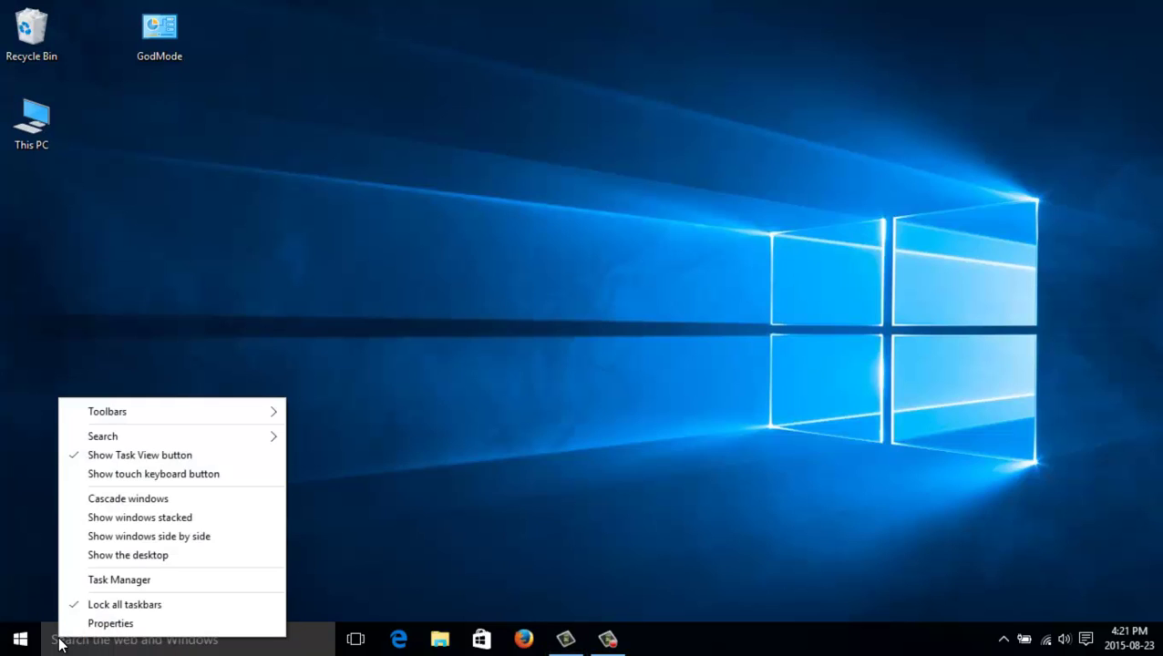
{"action": "mouse_move", "coordinate": [142, 432]}
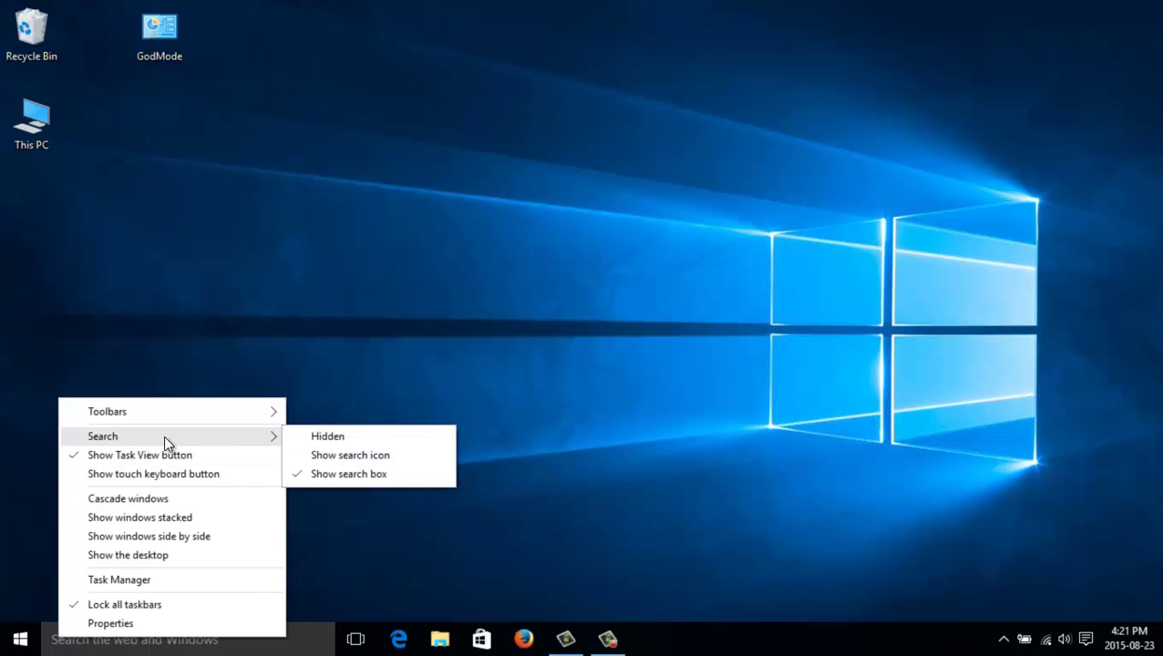
{"action": "left_click", "coordinate": [392, 455]}
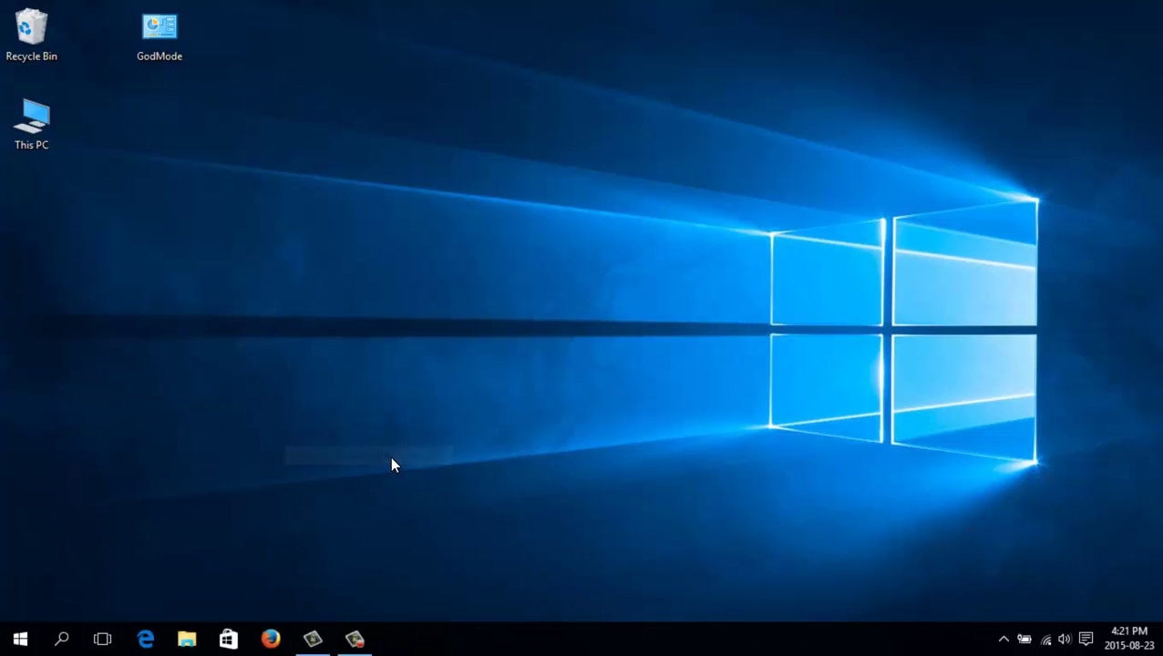
- Review the Cortana and online search options in the search settings, and dismiss them
{"action": "left_click", "coordinate": [62, 640]}
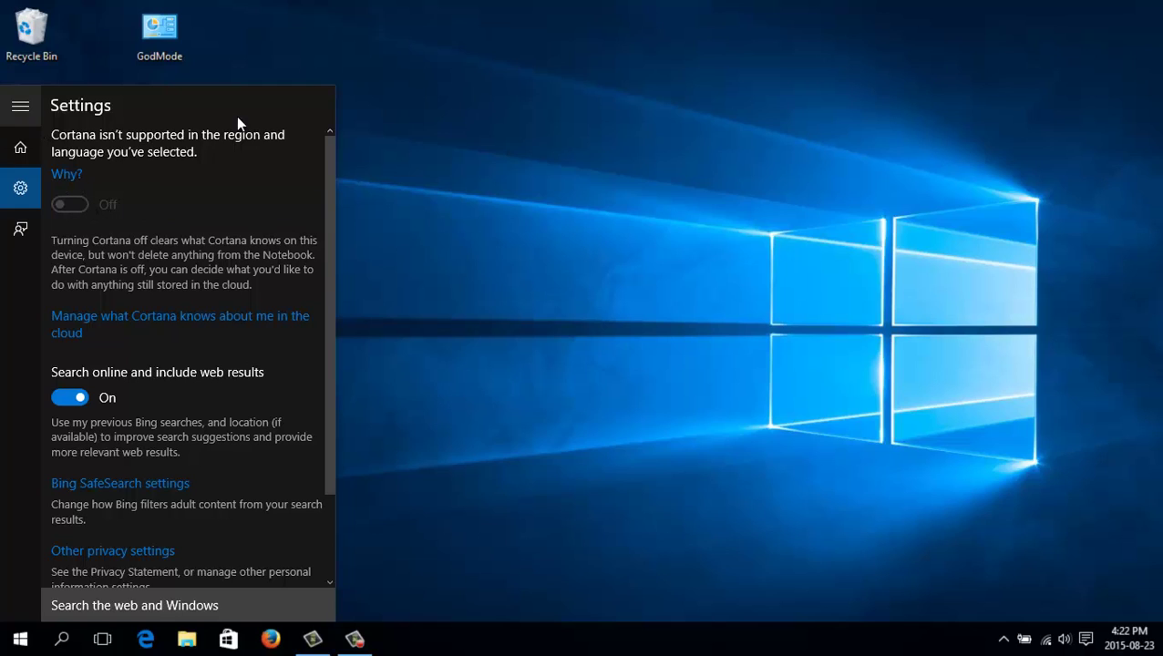
{"action": "left_click", "coordinate": [407, 151]}
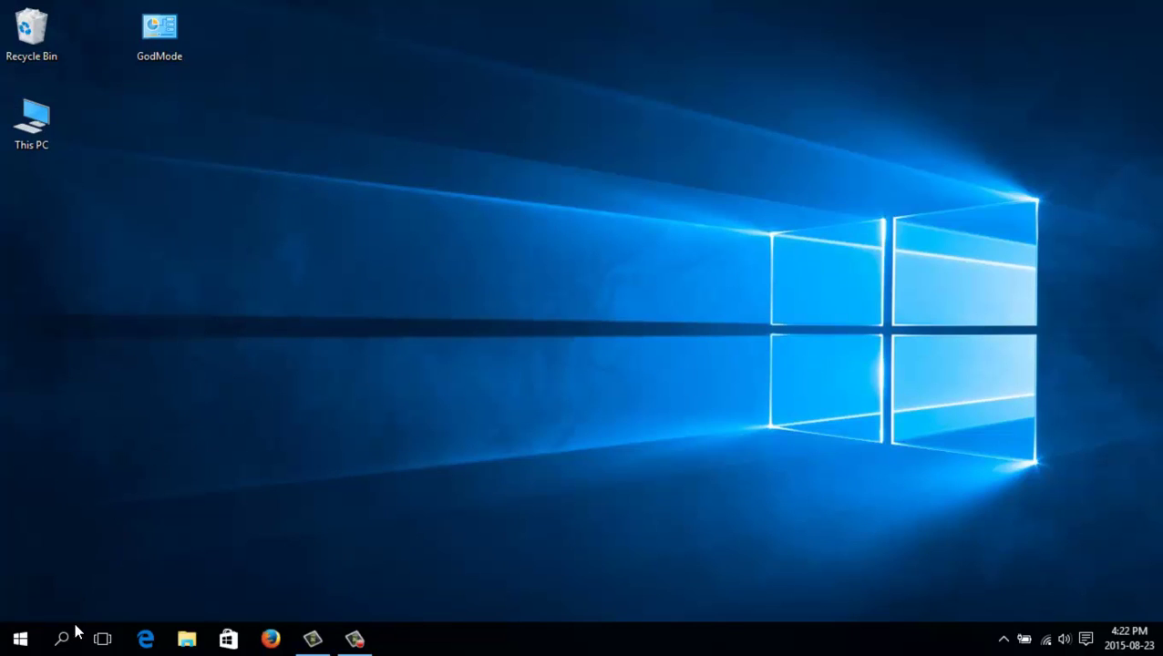
- Open the Control Panel
{"action": "right_click", "coordinate": [27, 647]}
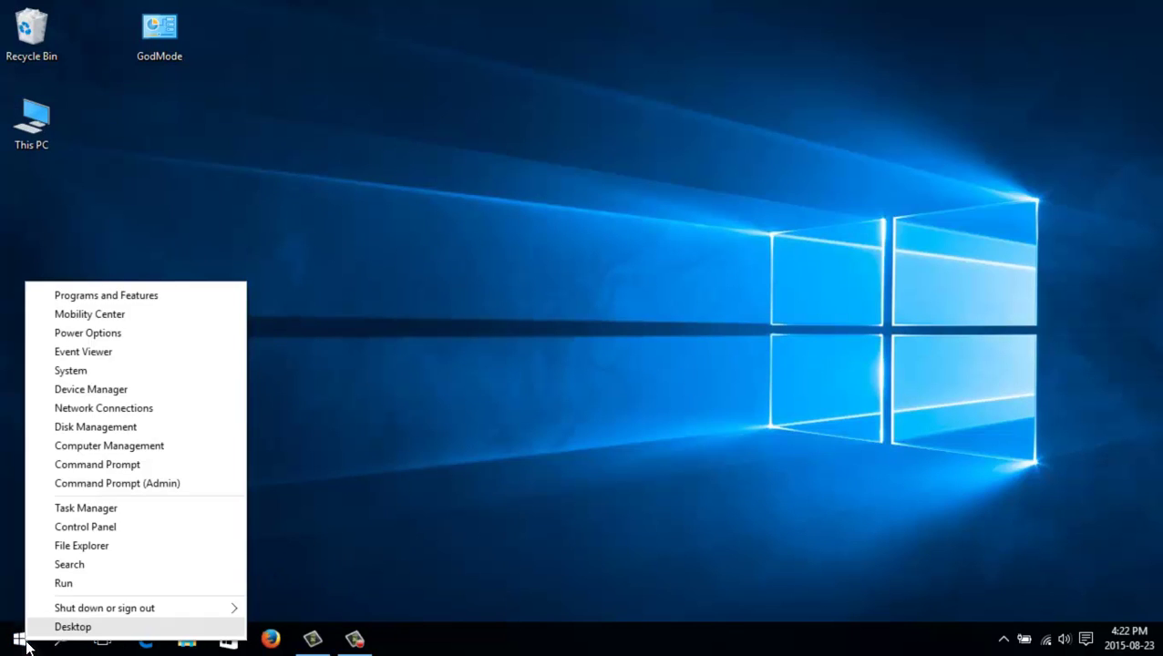
{"action": "left_click", "coordinate": [122, 529]}
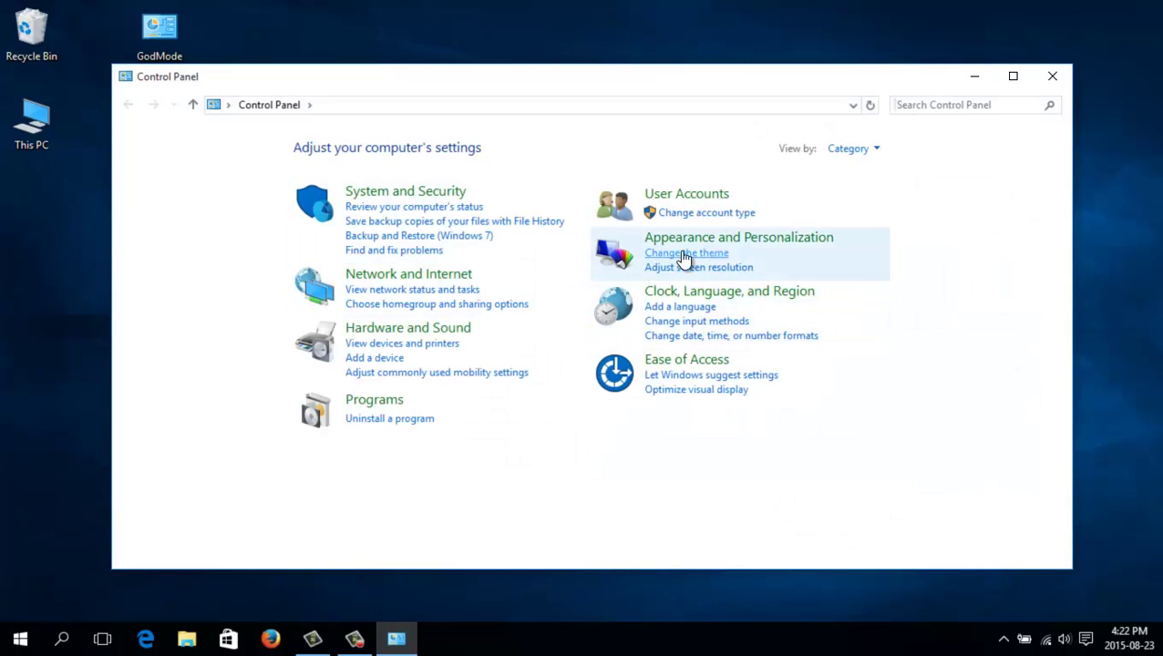
- Review the home location choices in the Region settings and the language preferences in the Control Panel
{"action": "left_click", "coordinate": [780, 294]}
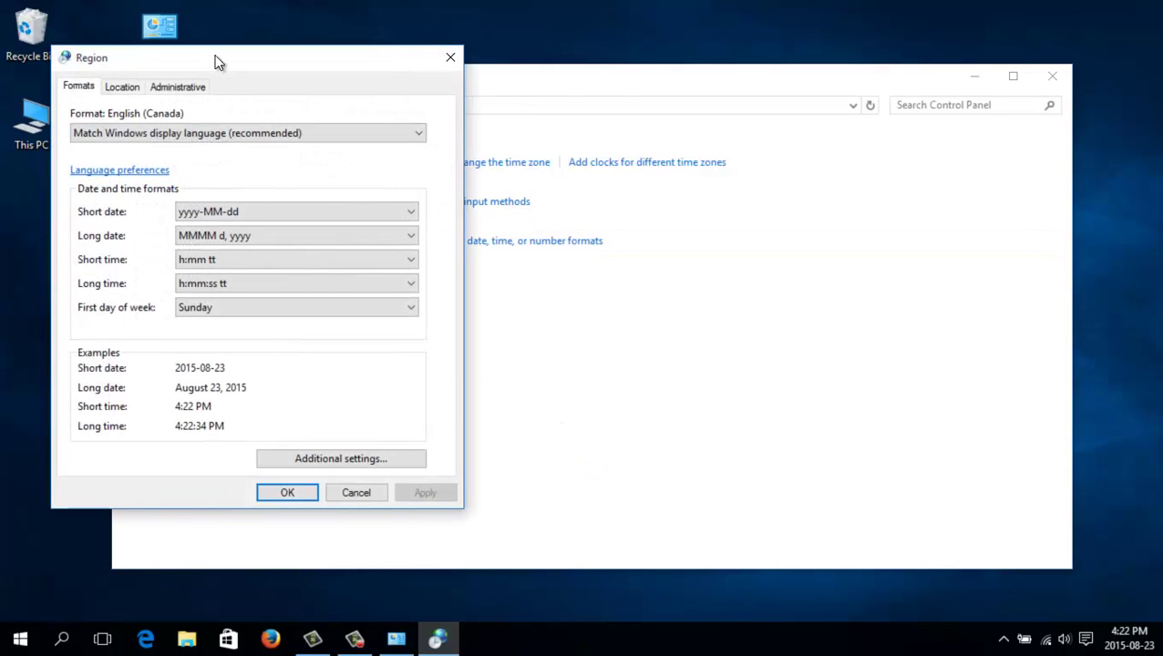
{"action": "left_click_drag", "start_coordinate": [217, 62], "coordinate": [388, 109]}
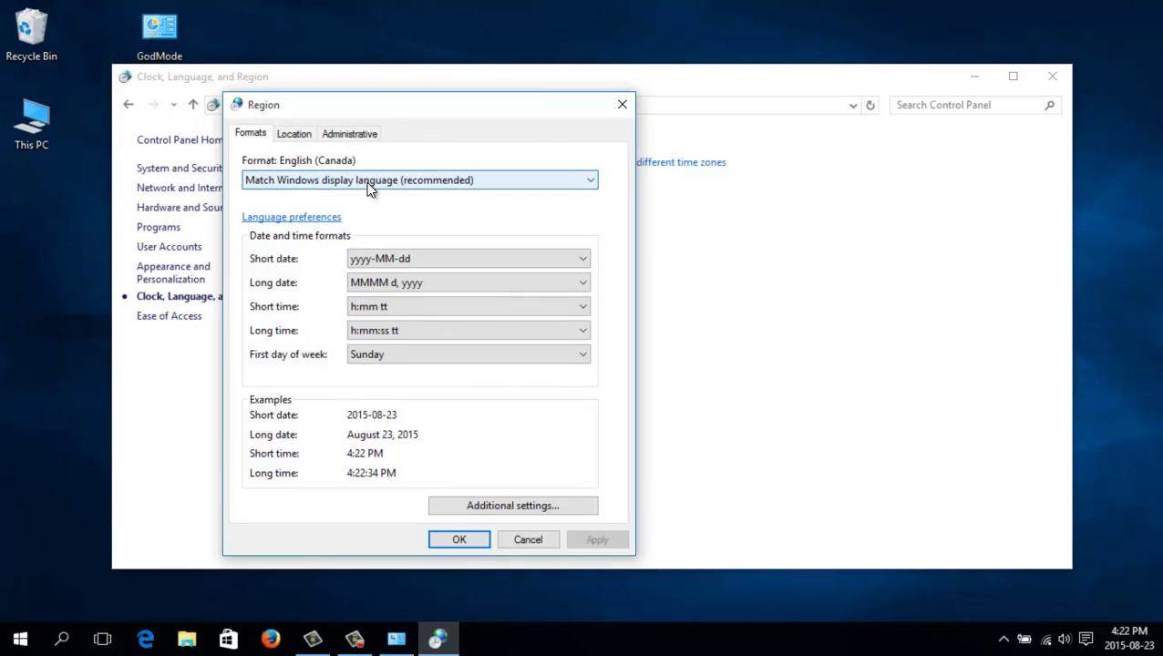
{"action": "left_click", "coordinate": [300, 138]}
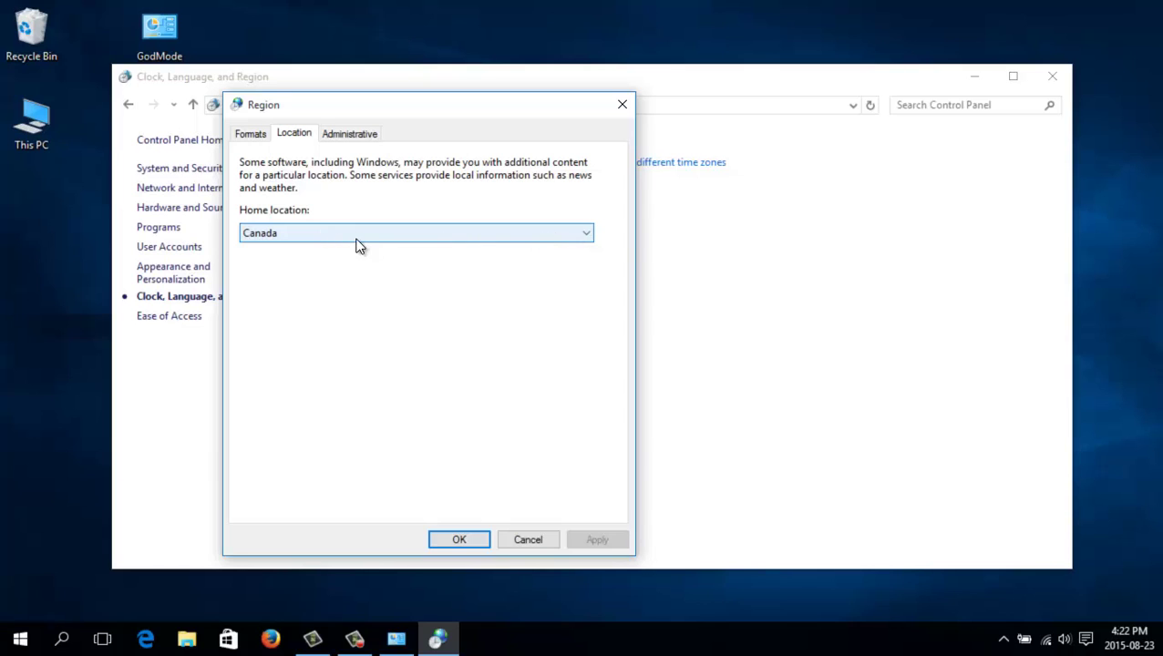
{"action": "left_click", "coordinate": [589, 235]}
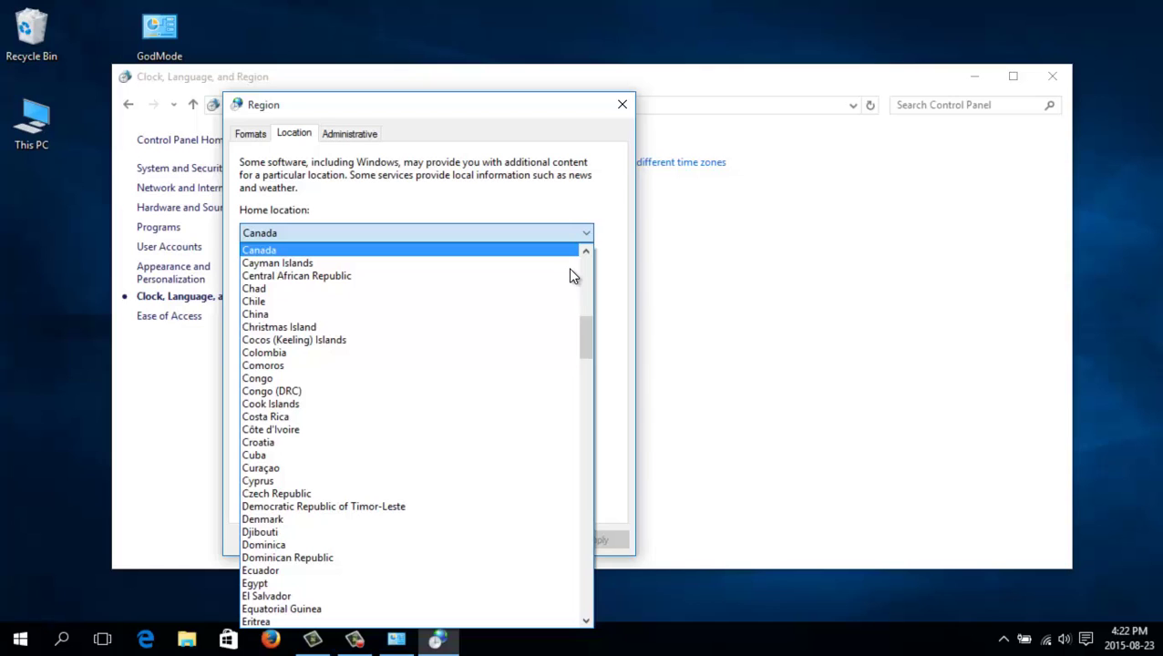
{"action": "left_click", "coordinate": [365, 187]}
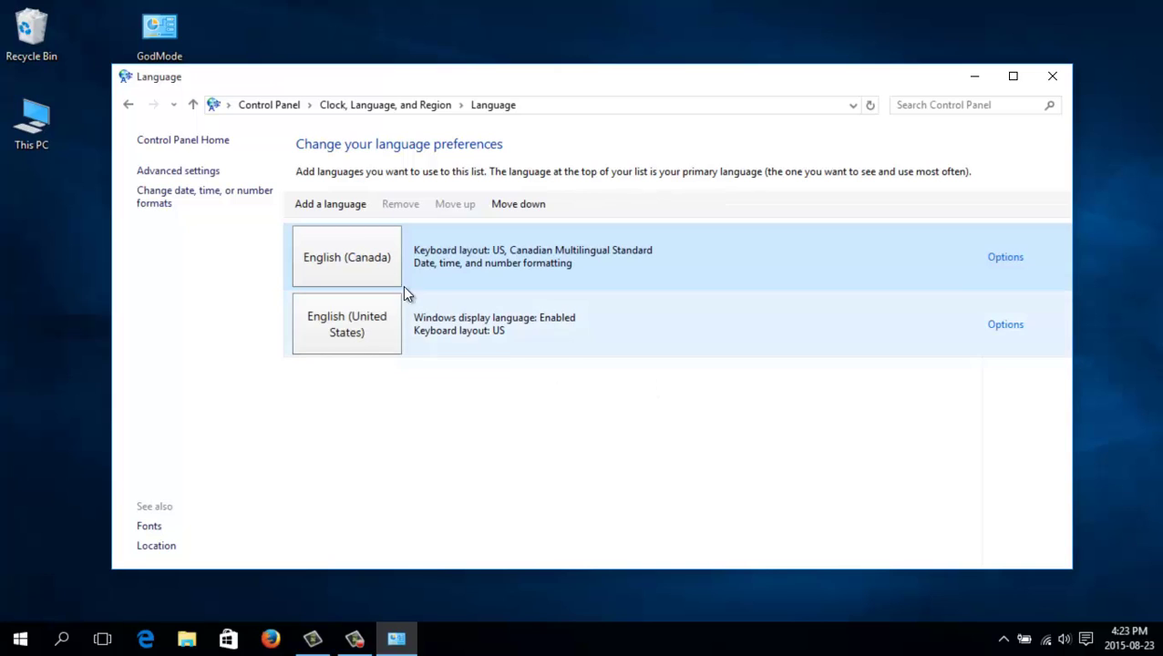
- Close the Language window, and turn on Cortana from the search settings, agreeing to its information collection terms
{"action": "left_click", "coordinate": [62, 639]}
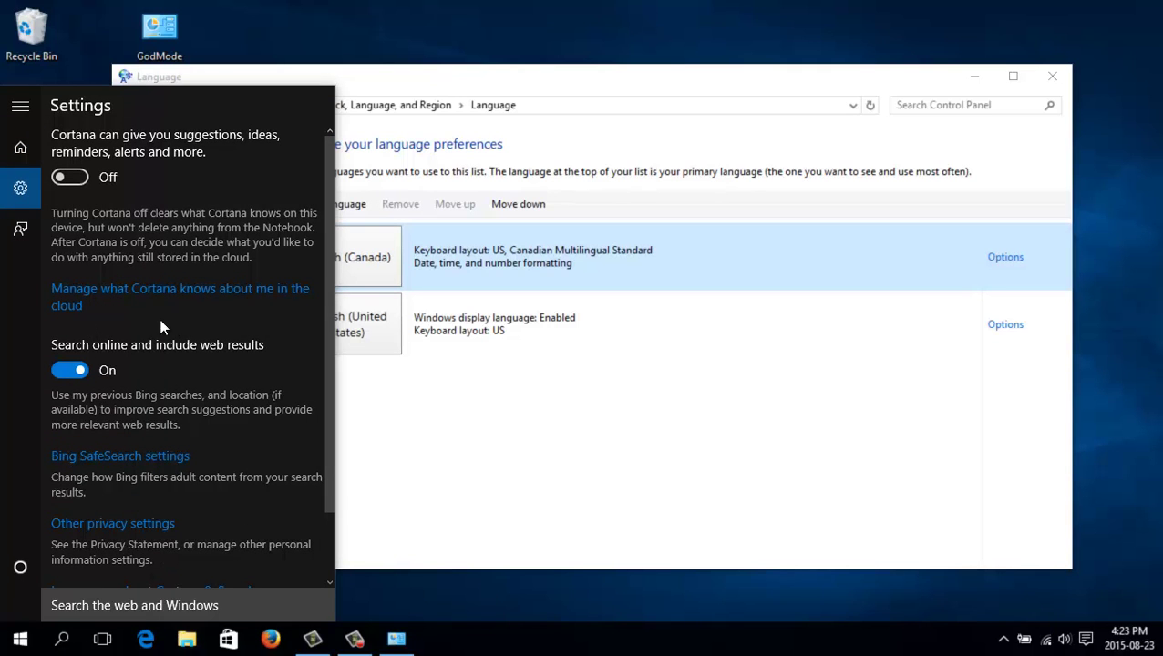
{"action": "left_click", "coordinate": [1050, 77]}
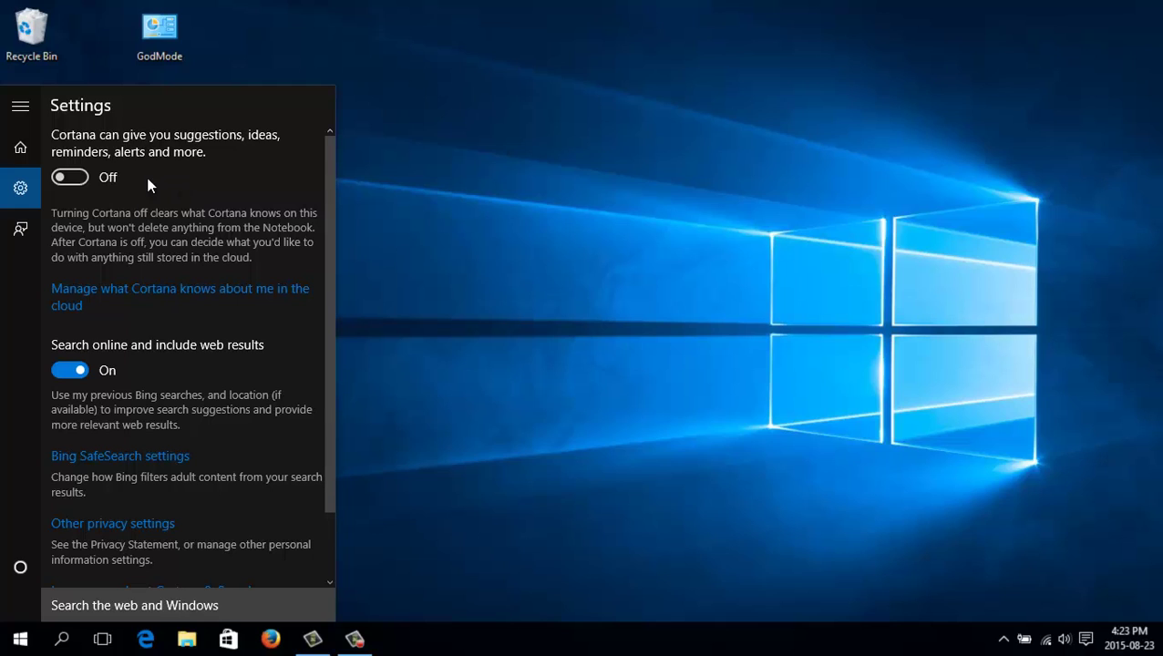
{"action": "left_click", "coordinate": [77, 181]}
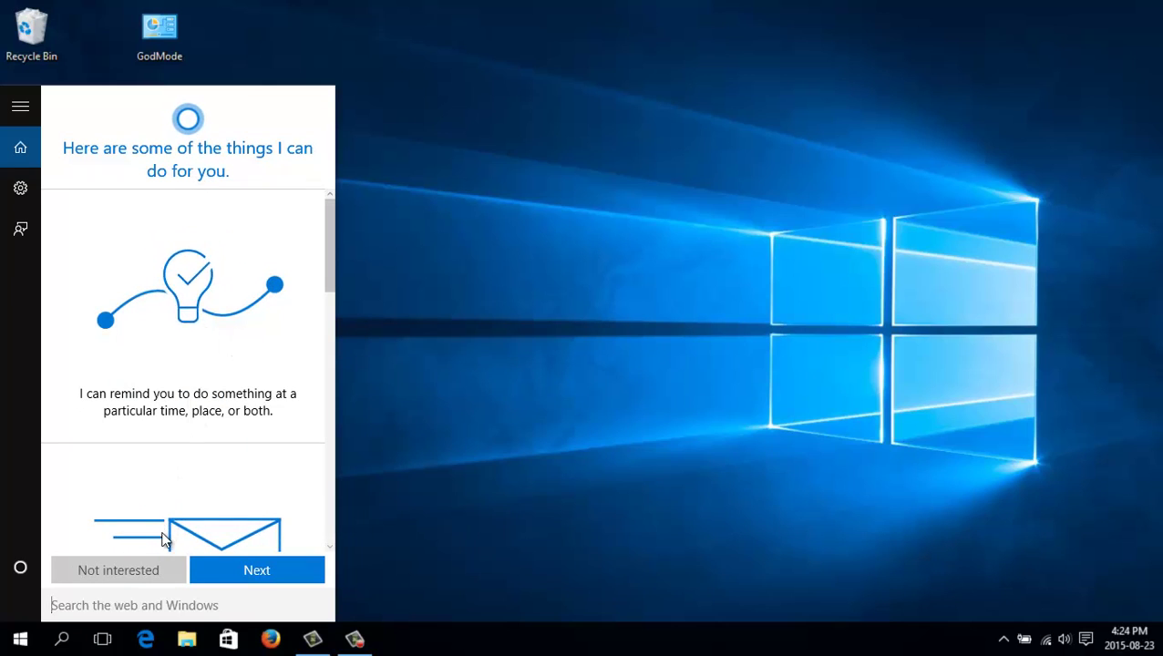
{"action": "left_click", "coordinate": [238, 573]}
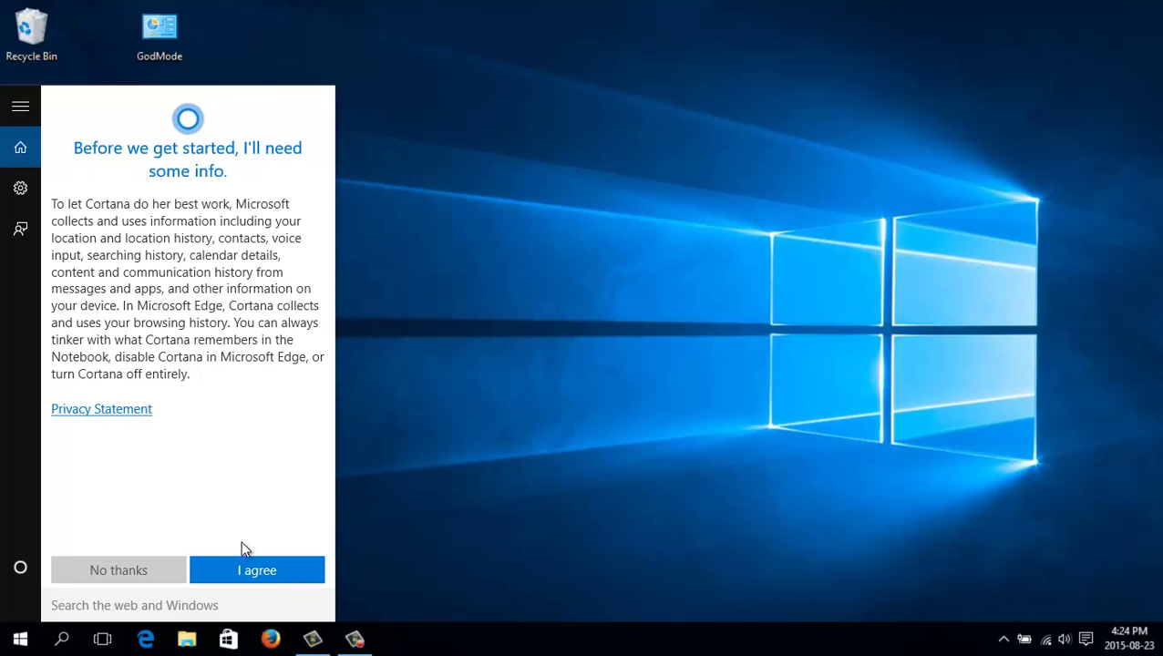
{"action": "left_click", "coordinate": [253, 571]}
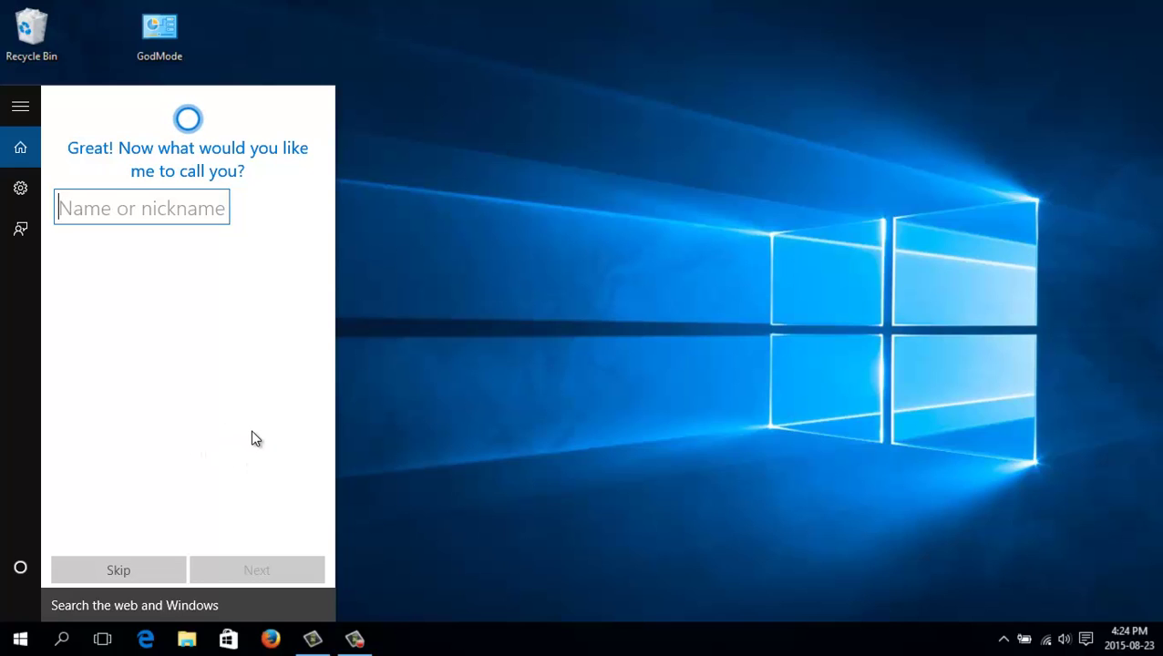
- Have Cortana use the nickname "Video Guy" and accept the suggested starter interests
{"action": "type", "text": "V"}
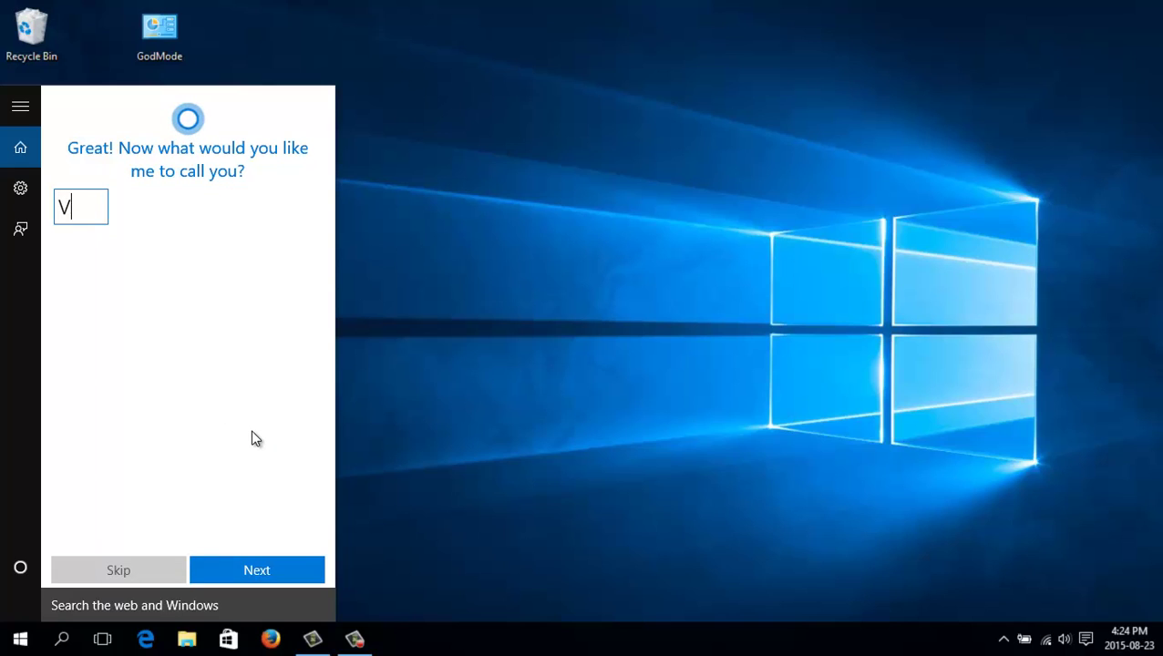
{"action": "type", "text": "ideo G"}
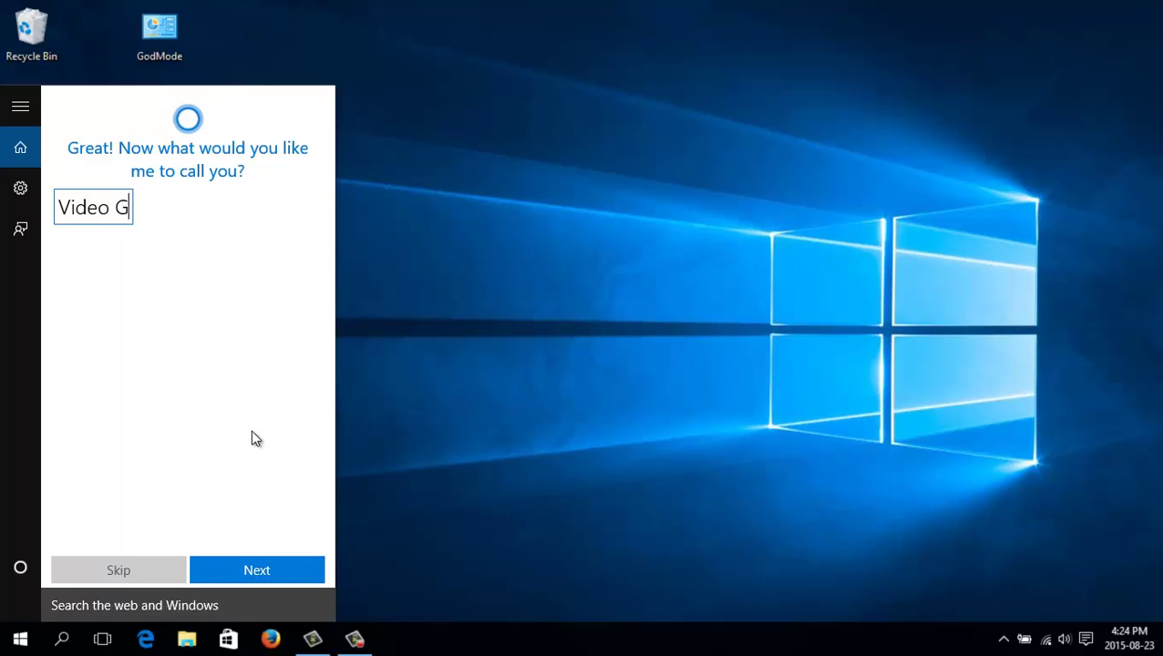
{"action": "type", "text": "uy"}
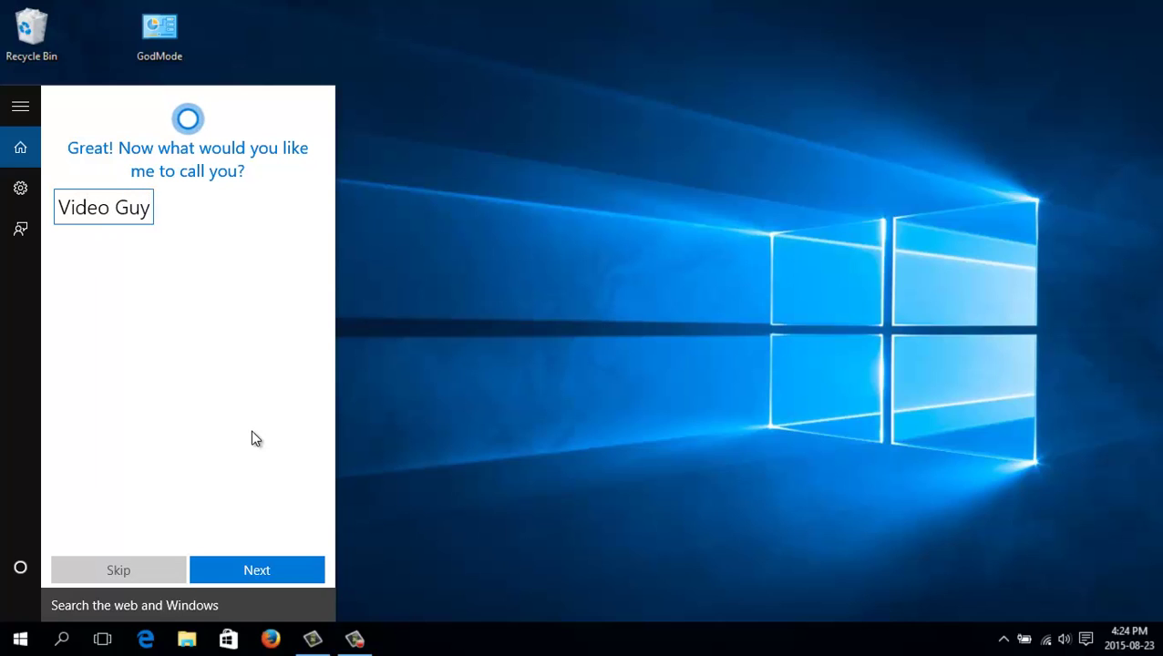
{"action": "left_click", "coordinate": [258, 568]}
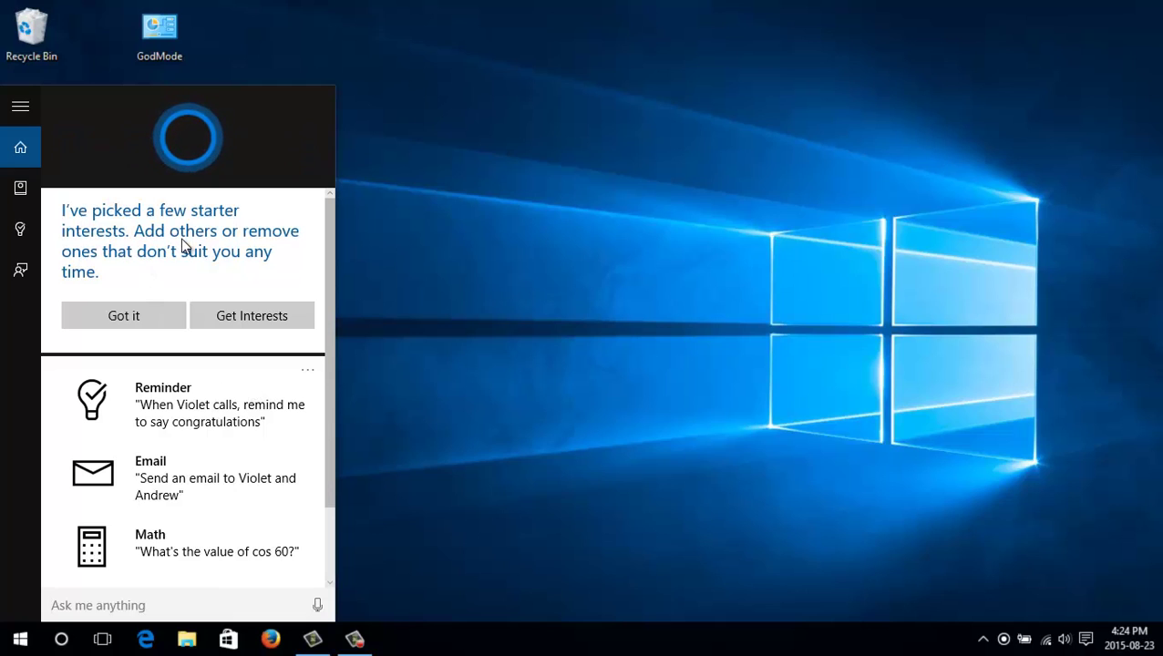
{"action": "left_click", "coordinate": [141, 321]}
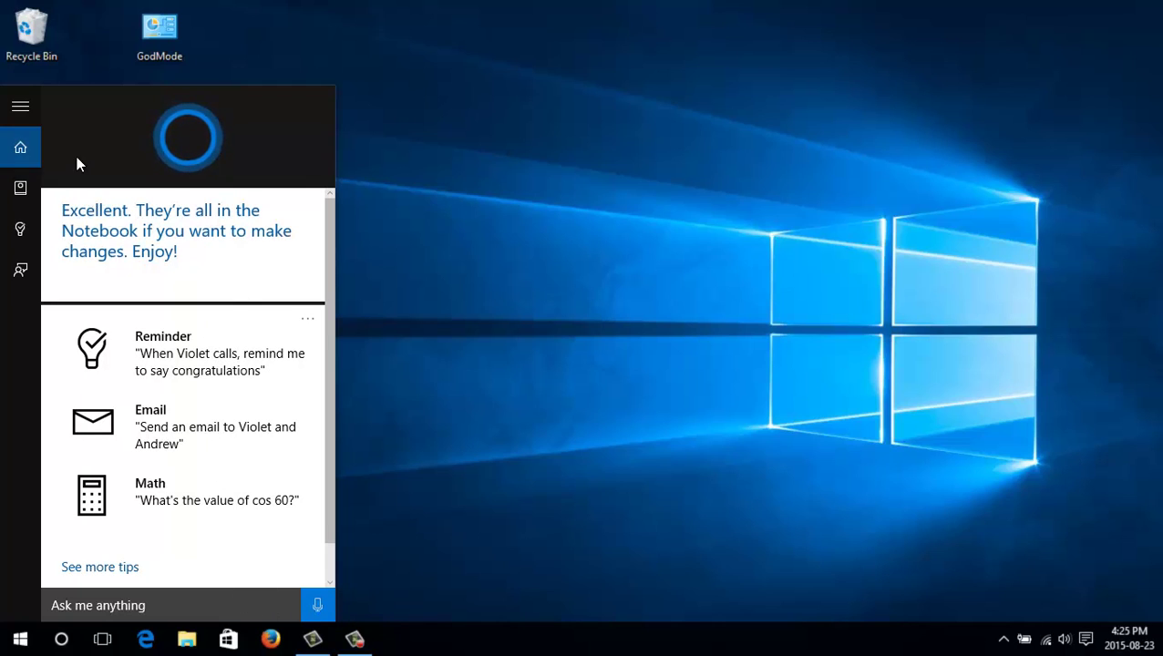
- Complete the microphone setup wizard for Cortana
{"action": "left_click", "coordinate": [23, 188]}
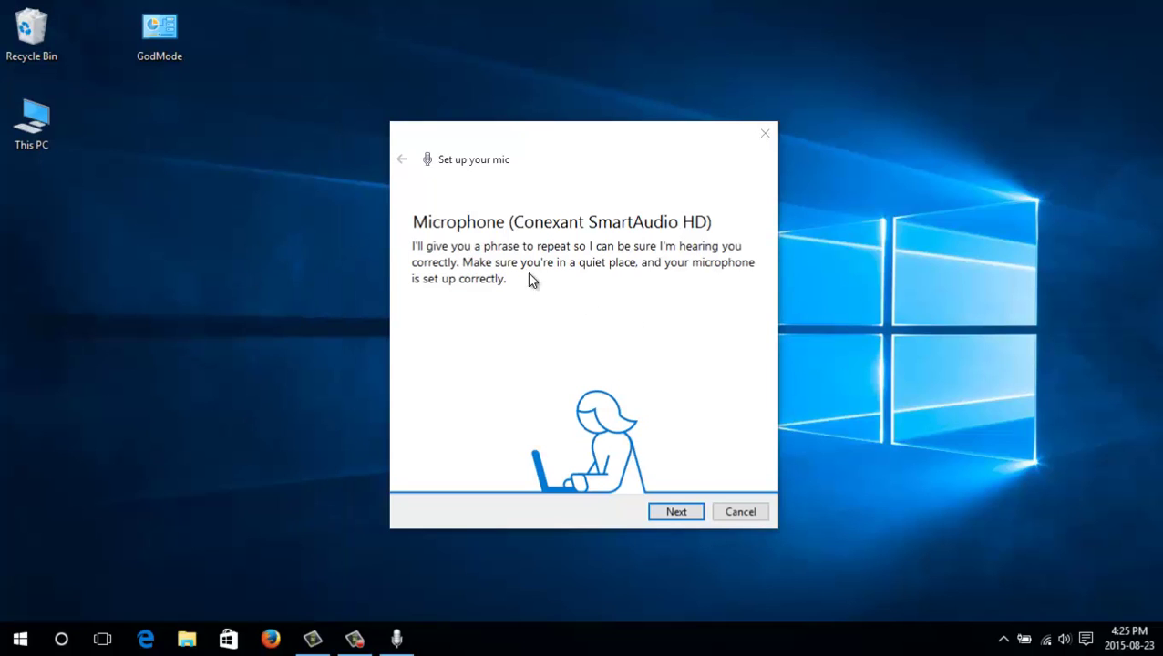
{"action": "left_click", "coordinate": [675, 513]}
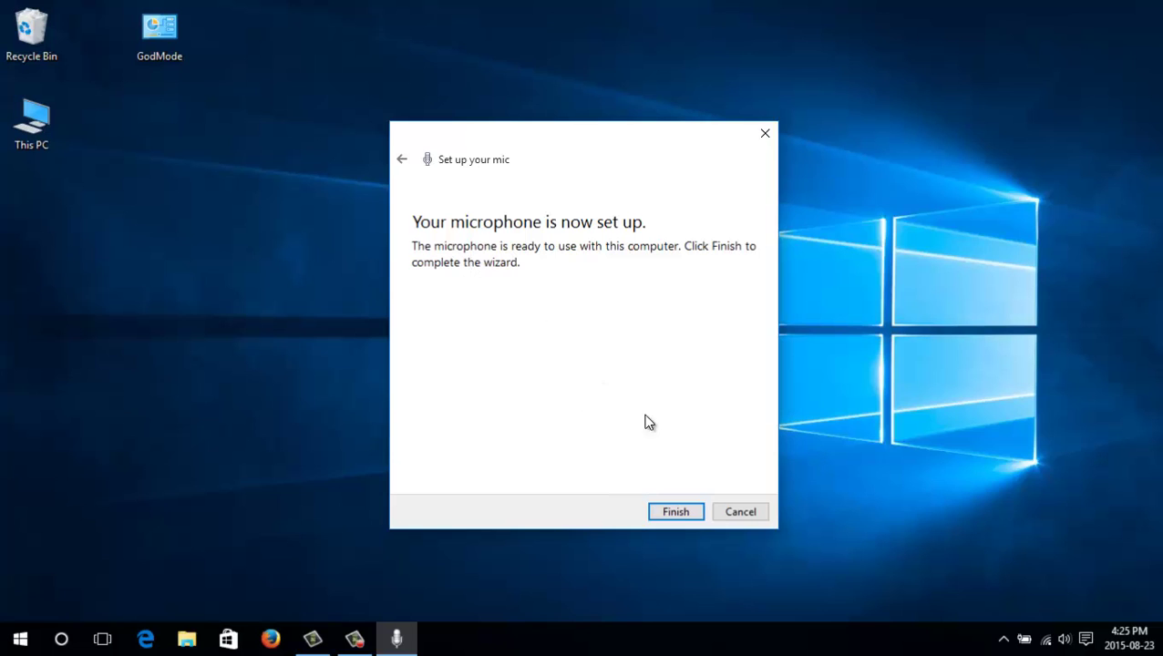
{"action": "left_click", "coordinate": [676, 513]}
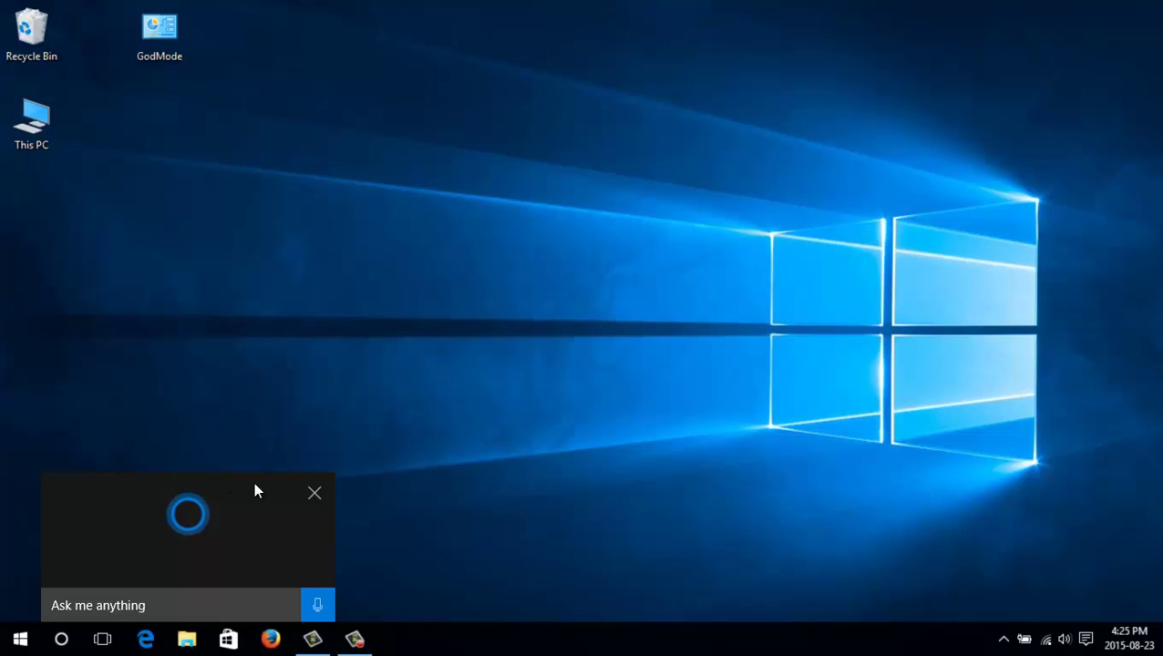
- Try Cortana's voice input with the question "What is the temperature?" and a further spoken request, and dismiss its panels
{"action": "left_click", "coordinate": [315, 492]}
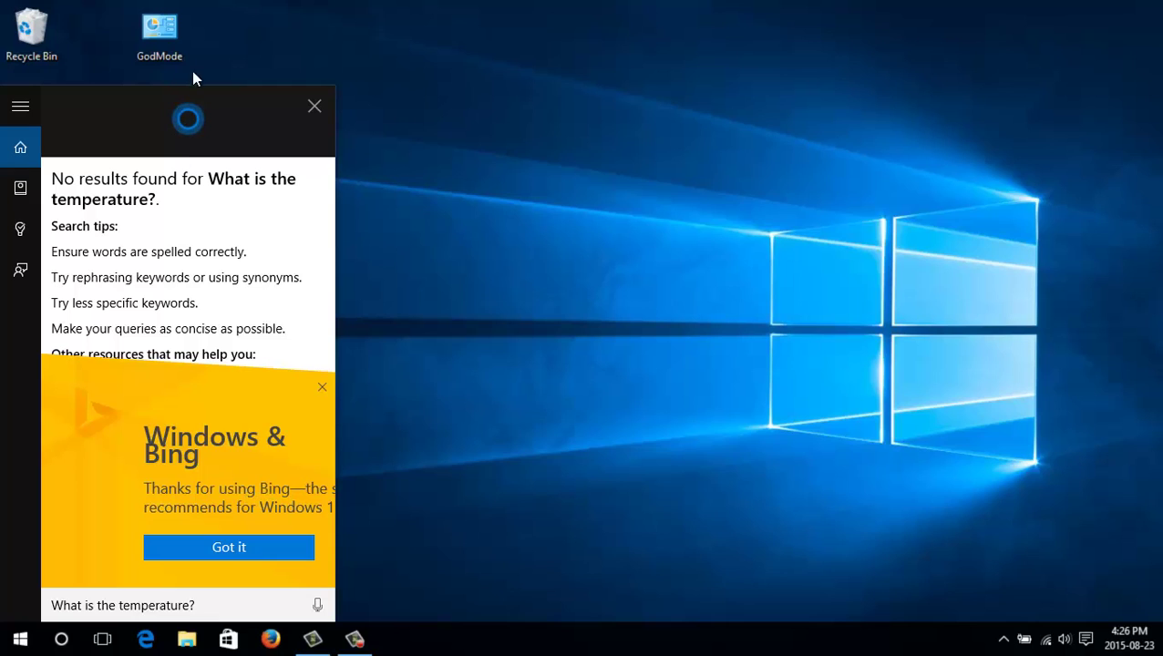
{"action": "left_click", "coordinate": [314, 107]}
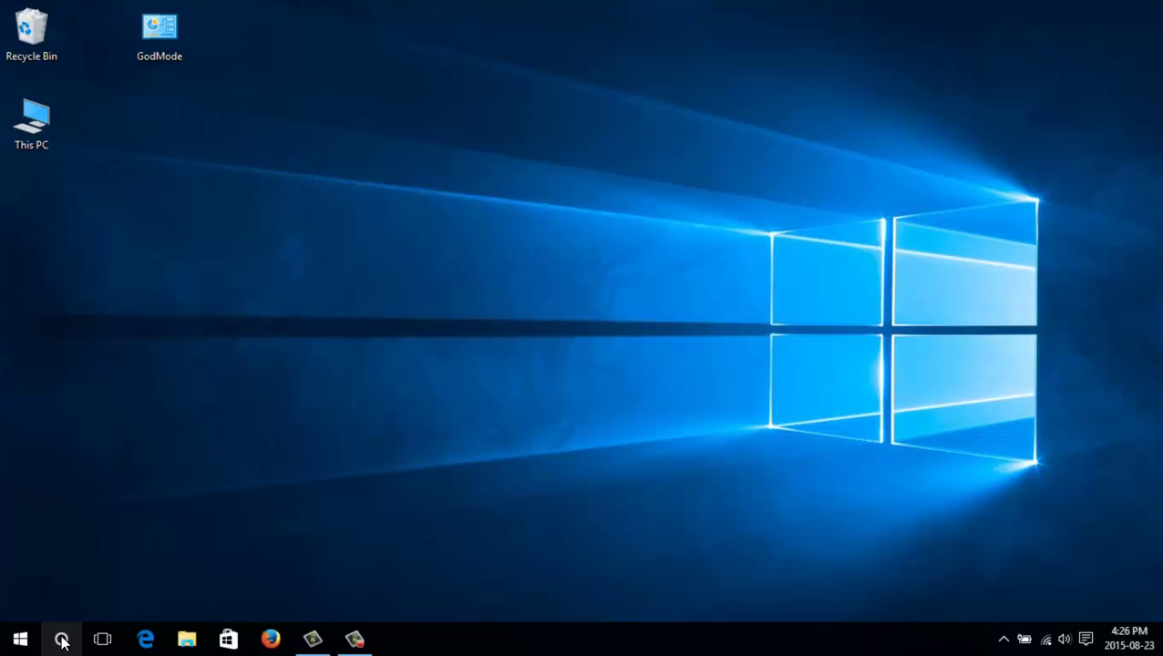
{"action": "key", "text": "super+c"}
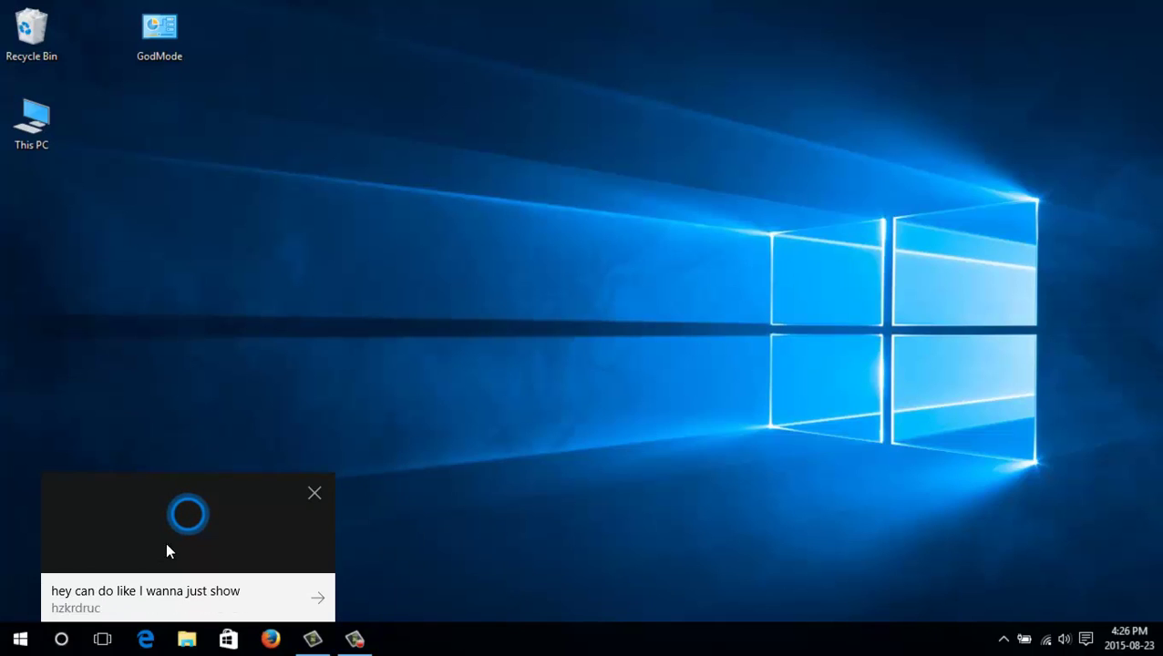
{"action": "left_click", "coordinate": [315, 495]}
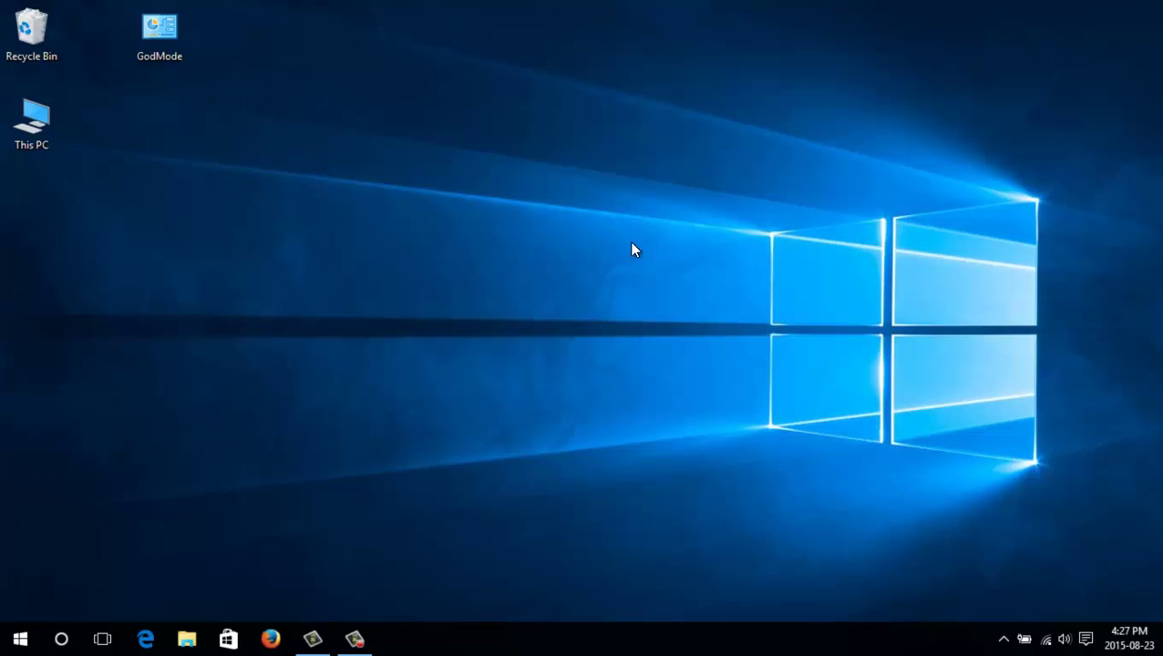
- Open Disk Cleanup from the Windows8_OS (C:) drive's properties in This PC and extend it to system files
{"action": "double_click", "coordinate": [37, 125]}
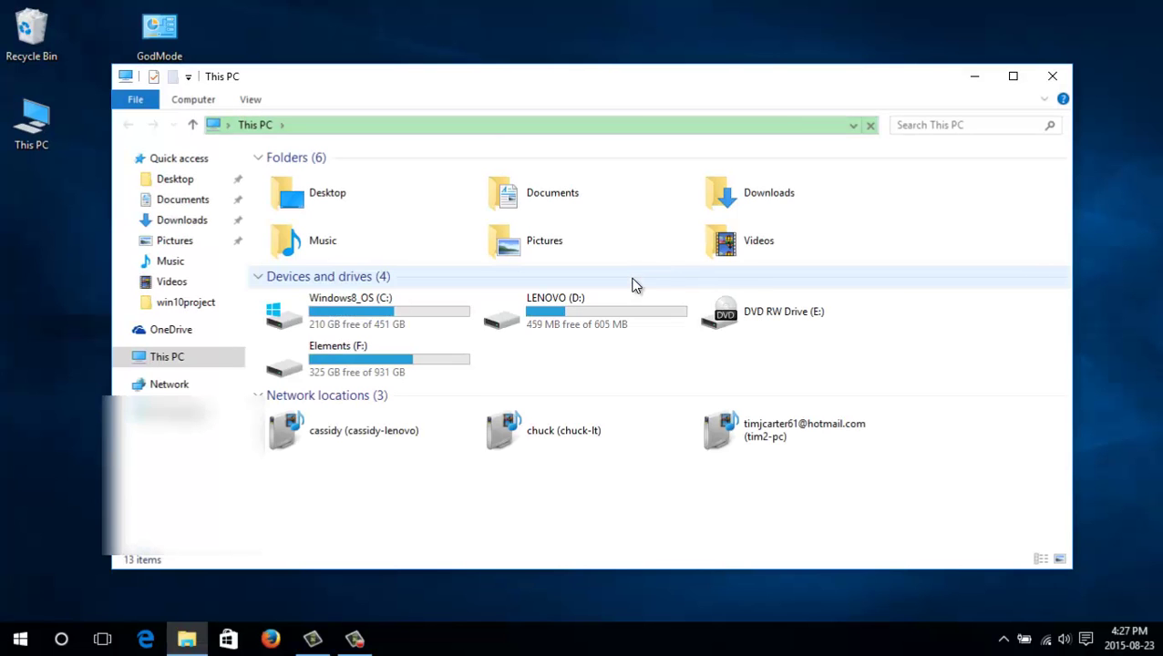
{"action": "left_click", "coordinate": [359, 315]}
{"action": "right_click", "coordinate": [354, 318]}
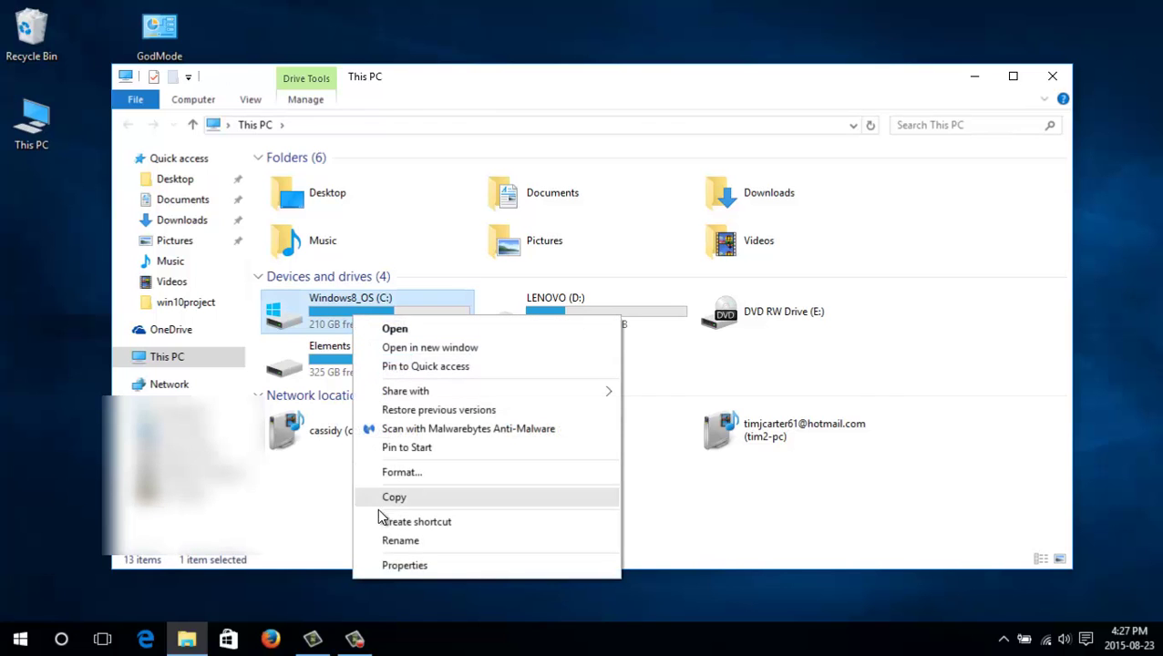
{"action": "left_click", "coordinate": [410, 566]}
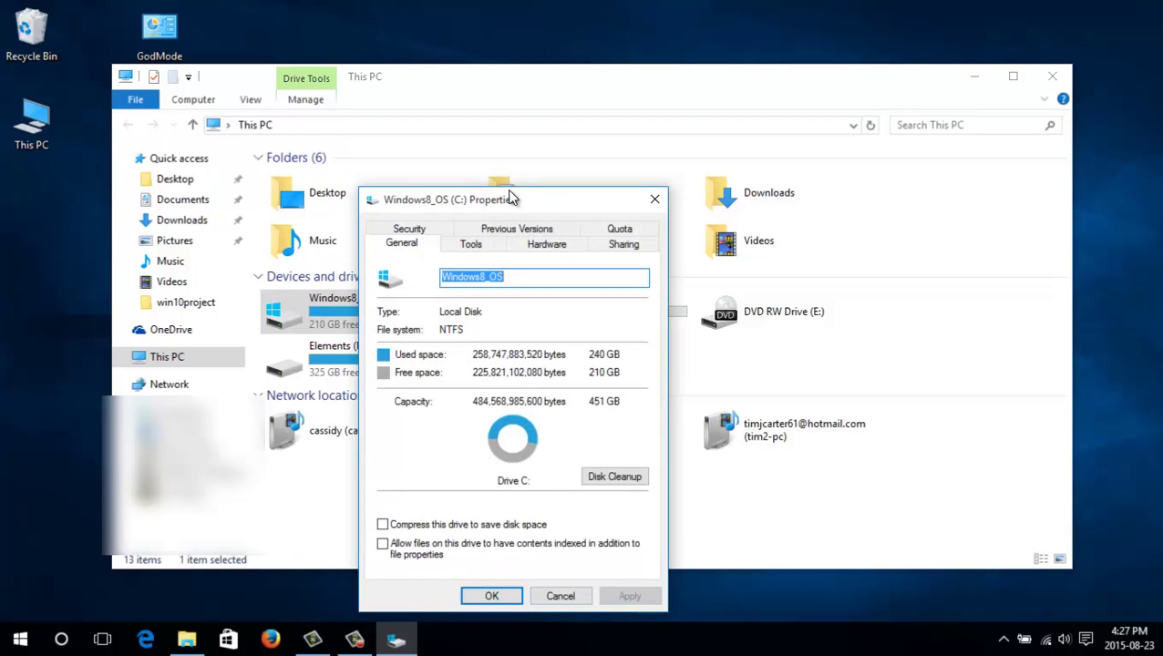
{"action": "left_click_drag", "start_coordinate": [512, 200], "coordinate": [487, 113]}
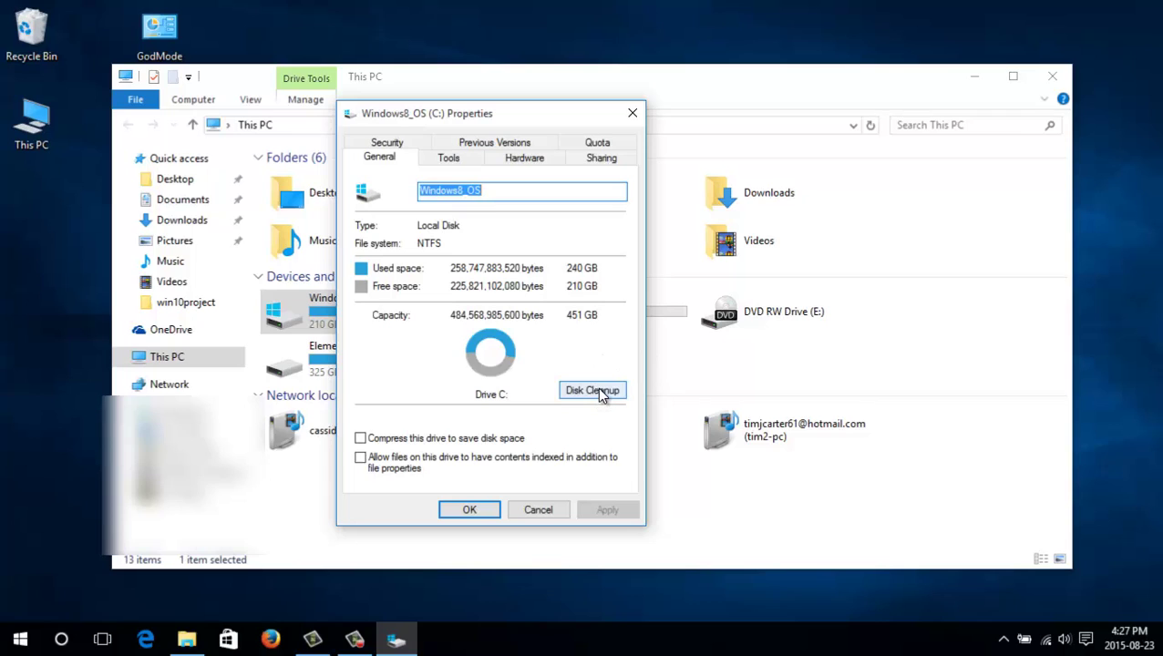
{"action": "left_click", "coordinate": [599, 394]}
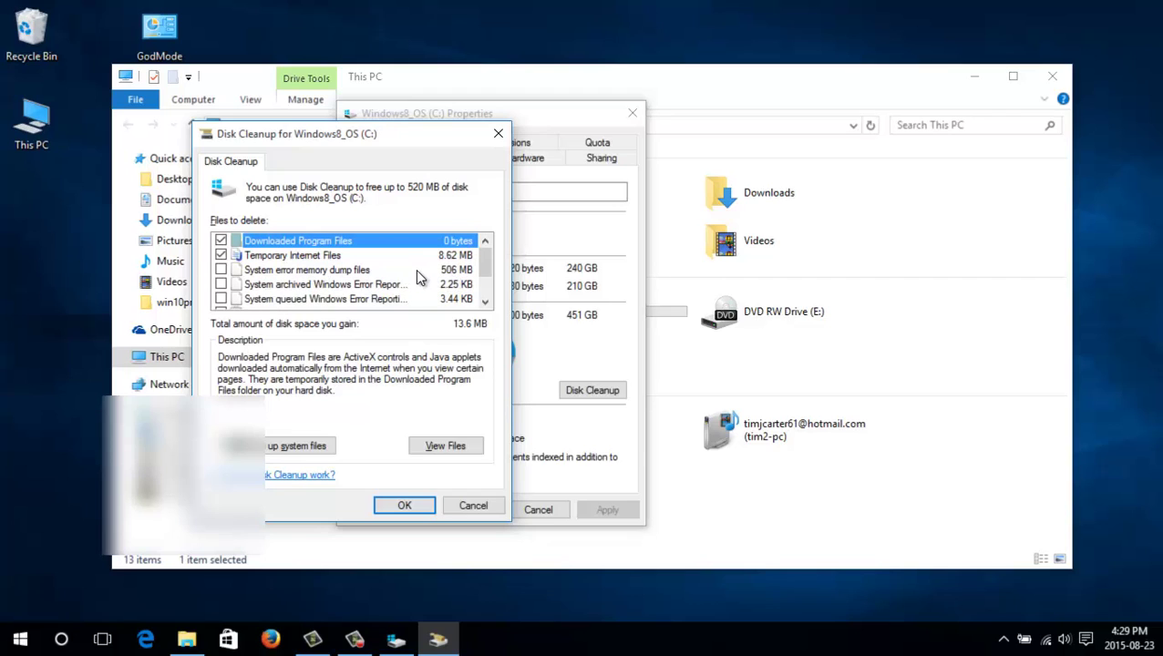
{"action": "left_click", "coordinate": [288, 448]}
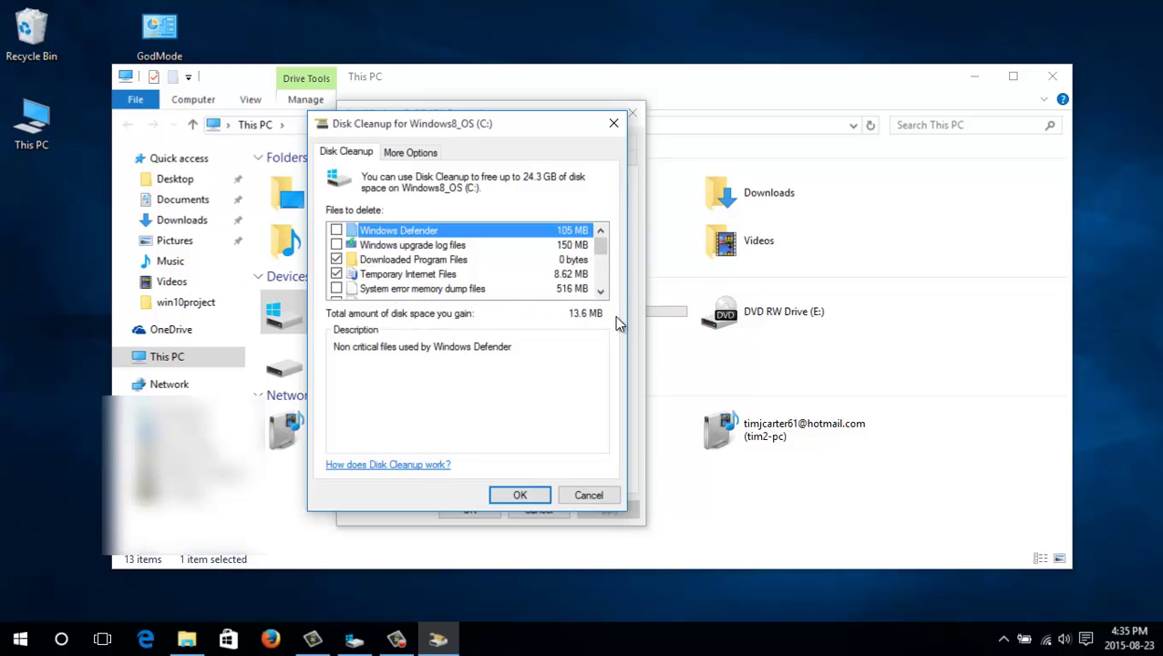
- Examine the file categories that Disk Cleanup can delete from the C: drive, including previous and temporary Windows installation files
{"action": "left_click", "coordinate": [601, 291]}
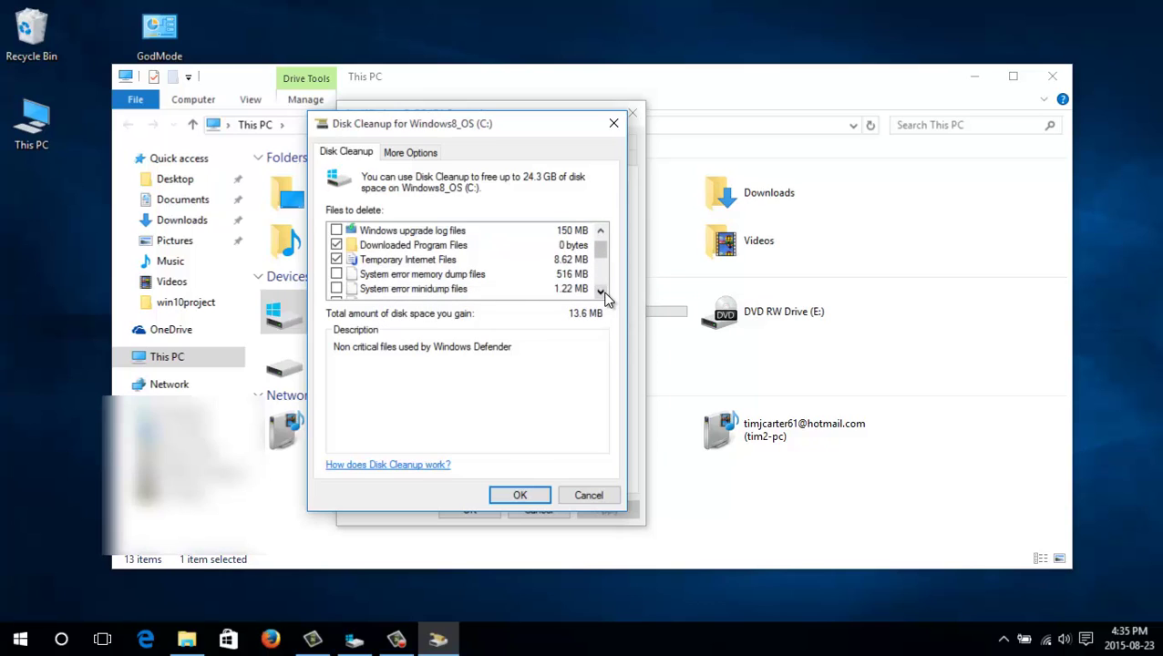
{"action": "left_click", "coordinate": [600, 292]}
{"action": "left_click", "coordinate": [601, 292]}
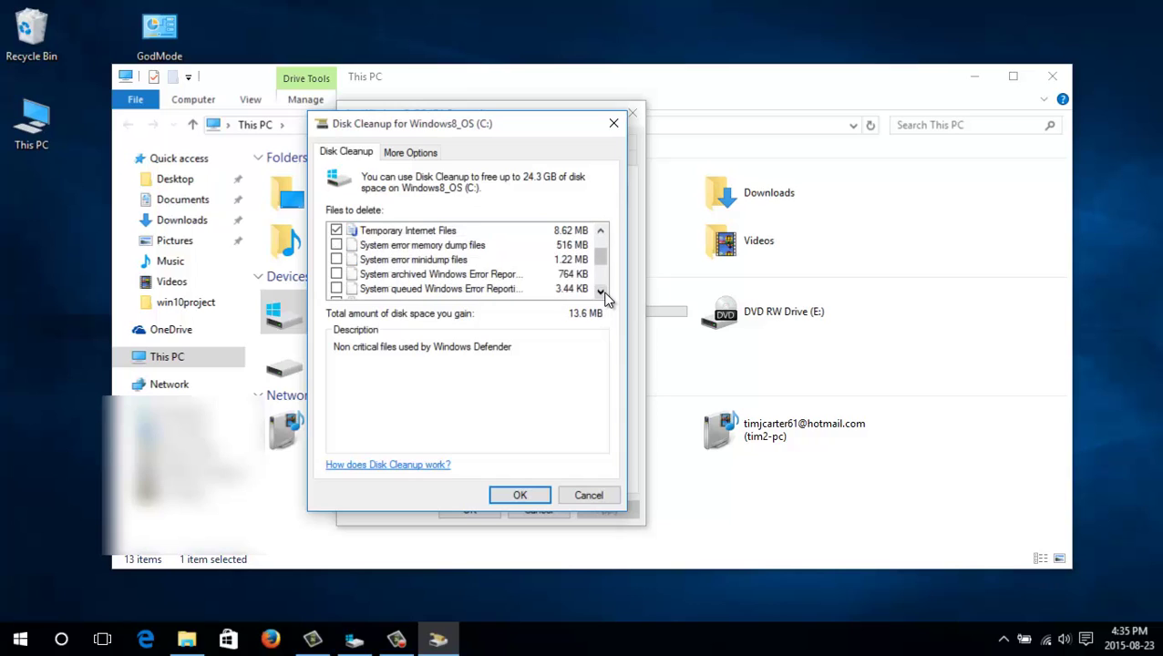
{"action": "left_click", "coordinate": [601, 292]}
{"action": "left_click", "coordinate": [600, 292]}
{"action": "left_click", "coordinate": [601, 291]}
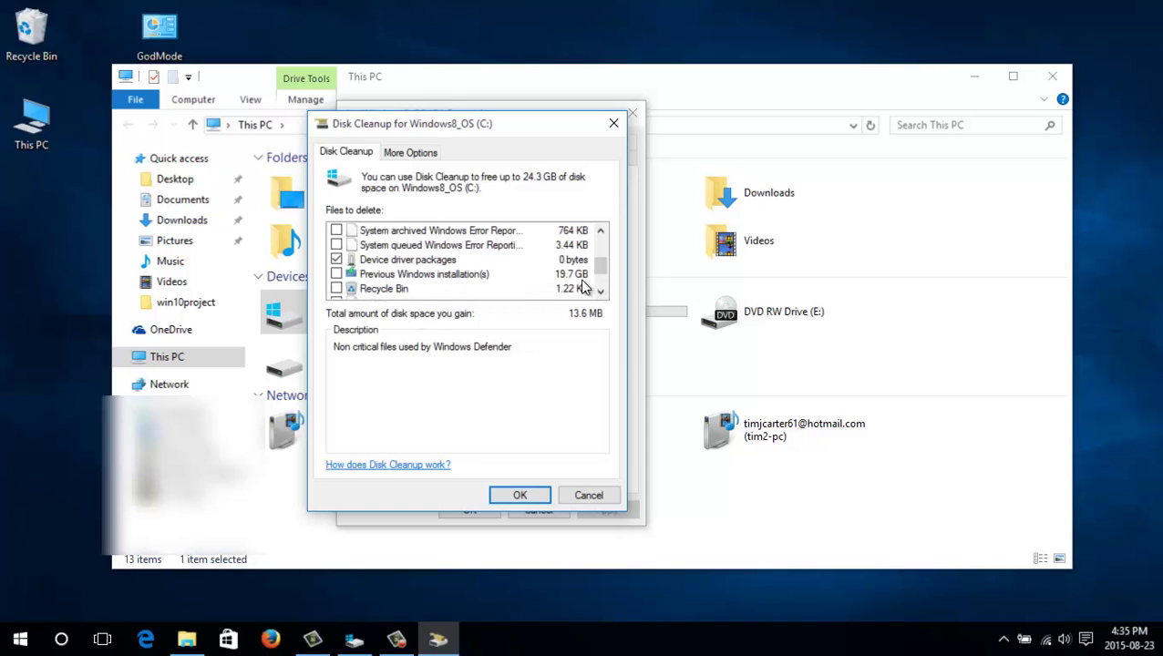
{"action": "left_click", "coordinate": [601, 291]}
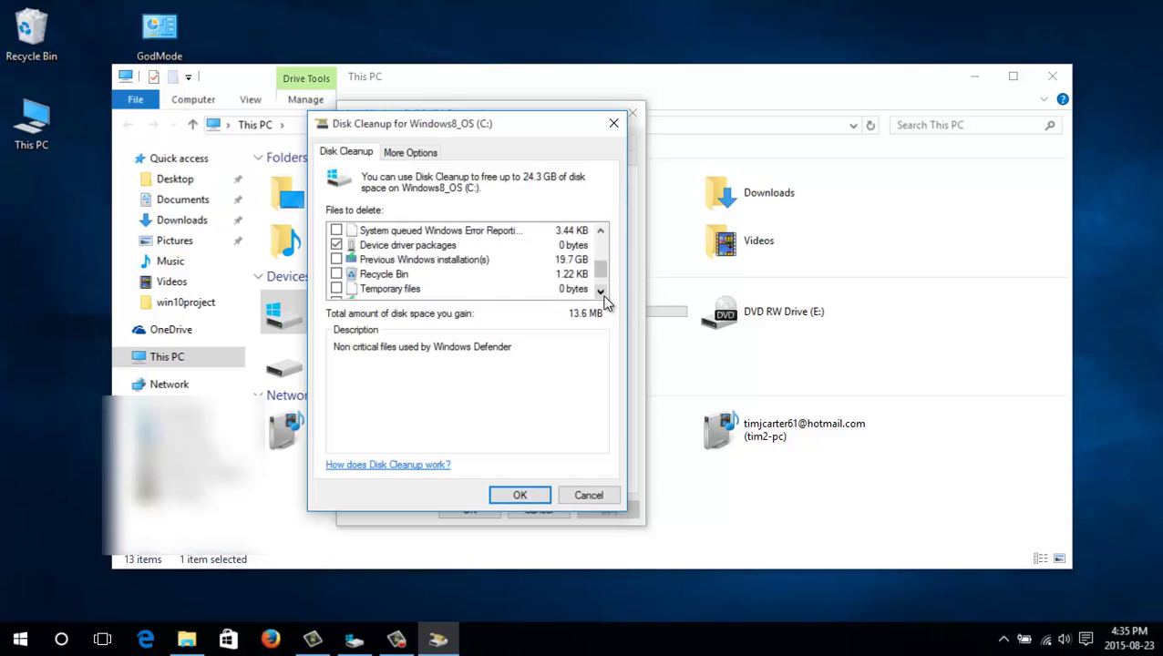
{"action": "left_click", "coordinate": [602, 292]}
{"action": "left_click", "coordinate": [601, 292]}
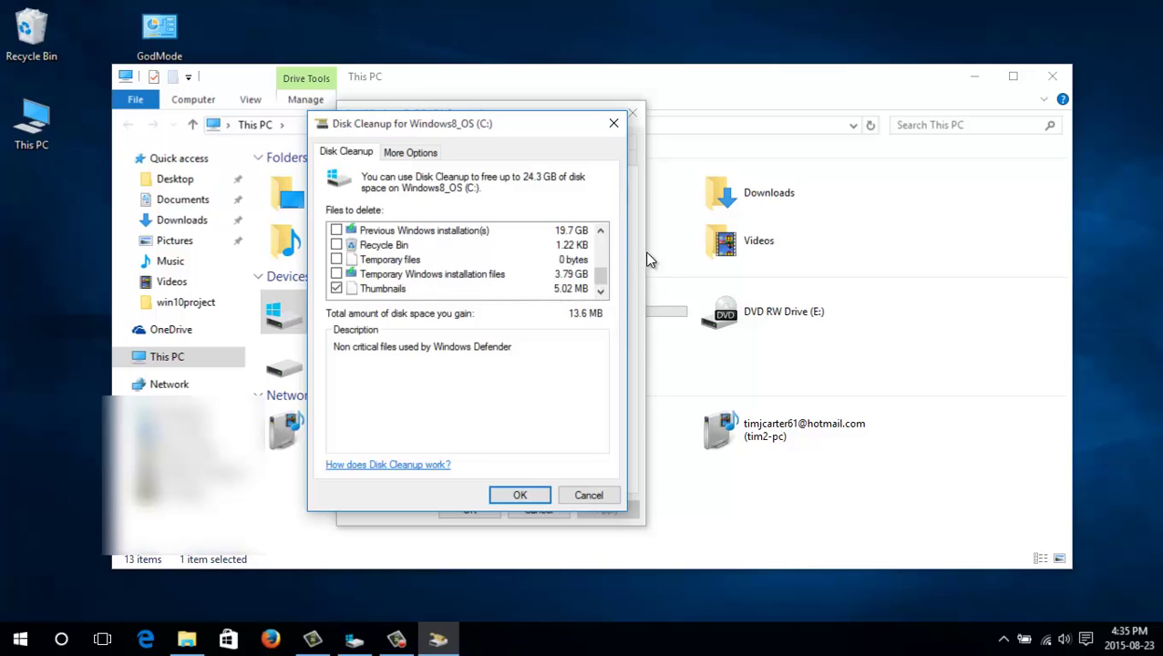
{"action": "left_click", "coordinate": [601, 232]}
{"action": "left_click", "coordinate": [602, 232]}
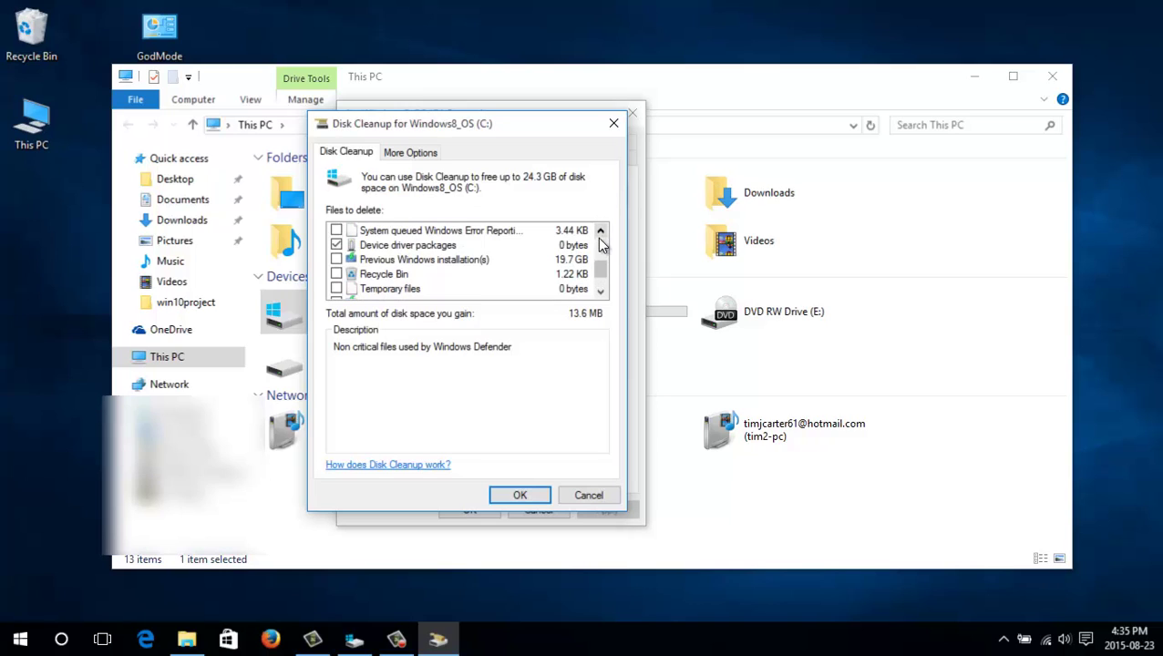
{"action": "scroll", "coordinate": [390, 274], "scroll_direction": "down", "scroll_amount": 1}
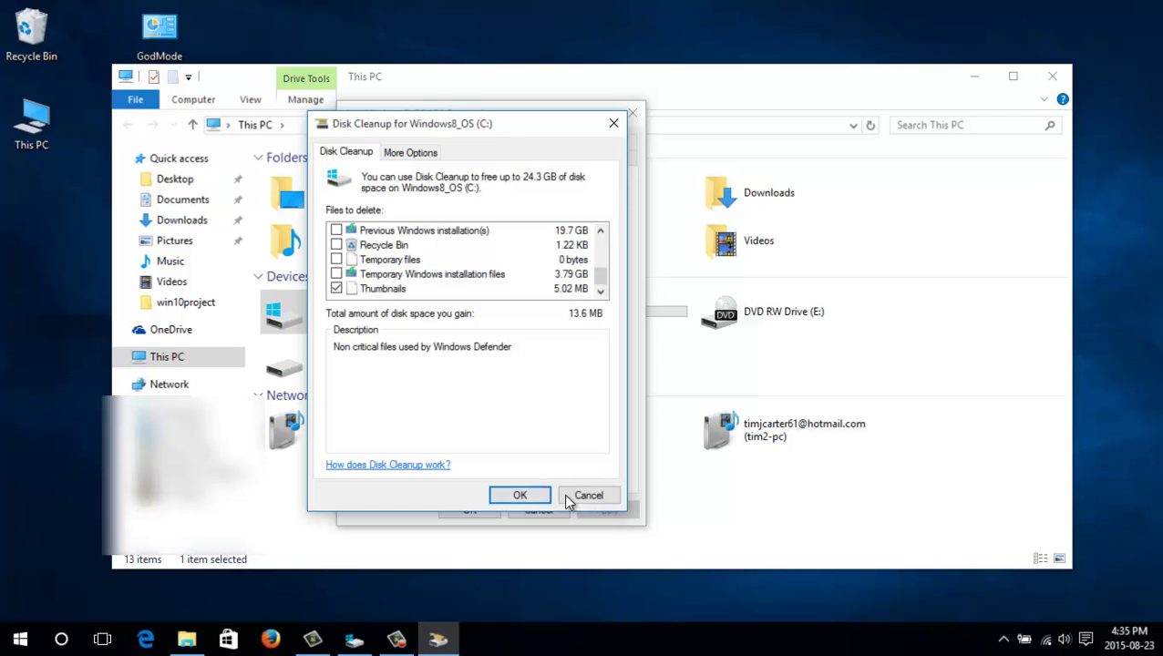
- Cancel Disk Cleanup without deleting any files and dismiss the Windows8_OS (C:) drive's properties
{"action": "left_click", "coordinate": [588, 496]}
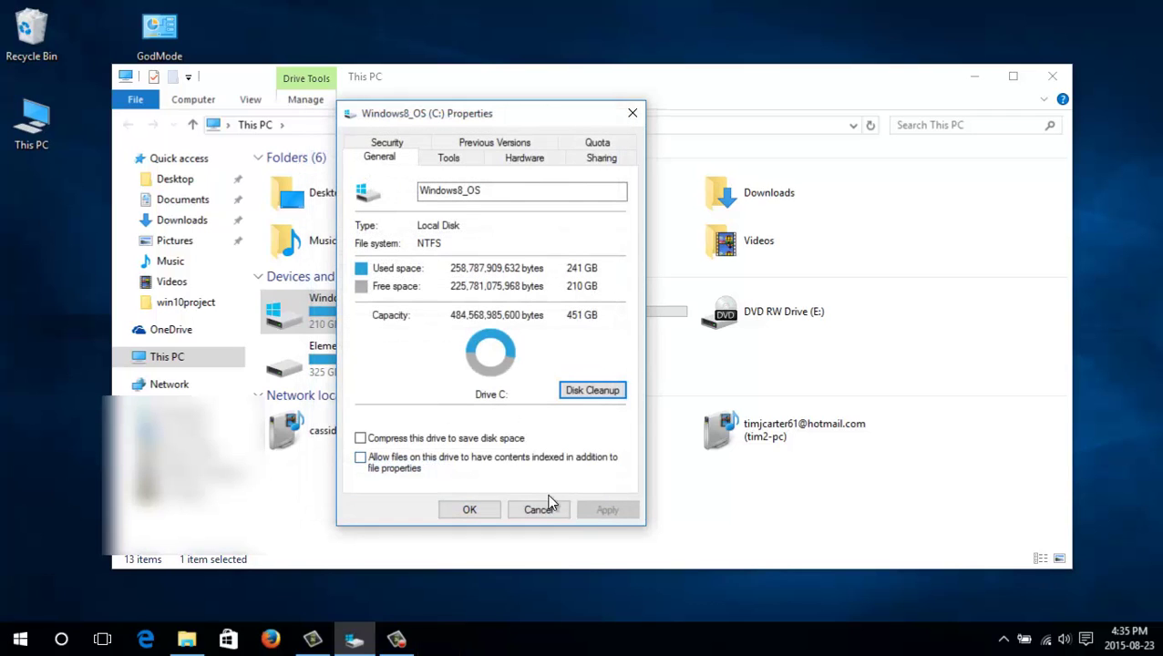
{"action": "left_click", "coordinate": [540, 510]}
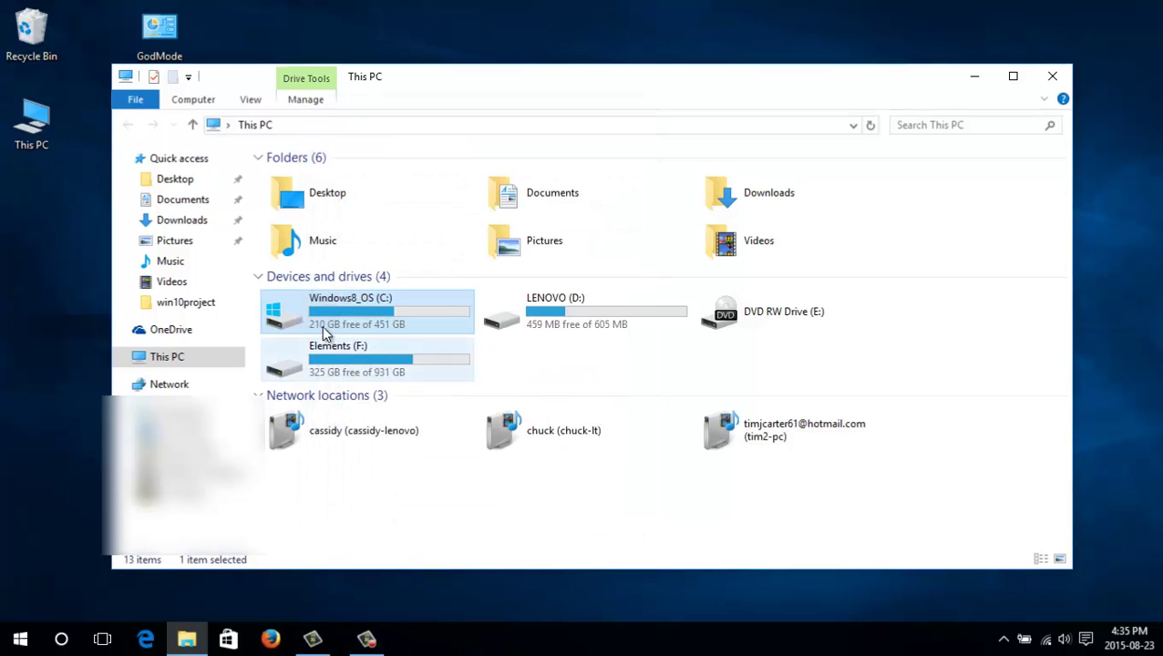
- Locate the Windows.old folder at the root of the Windows8_OS (C:) drive, and return to the desktop
{"action": "double_click", "coordinate": [337, 307]}
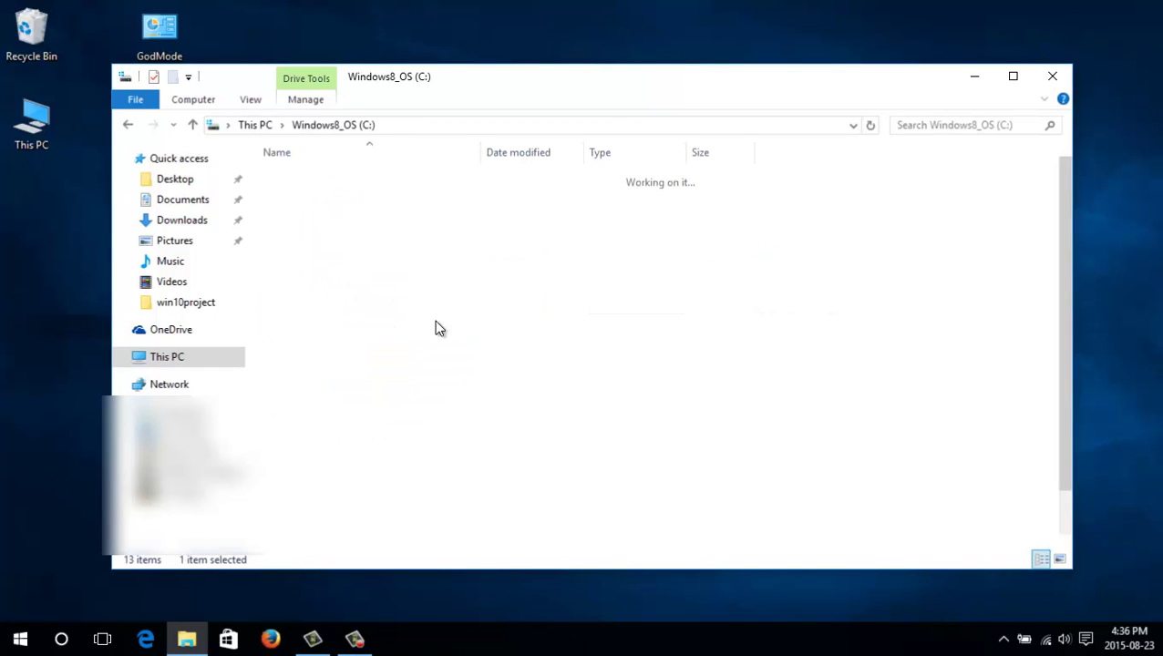
{"action": "scroll", "coordinate": [410, 479], "scroll_direction": "down", "scroll_amount": 1}
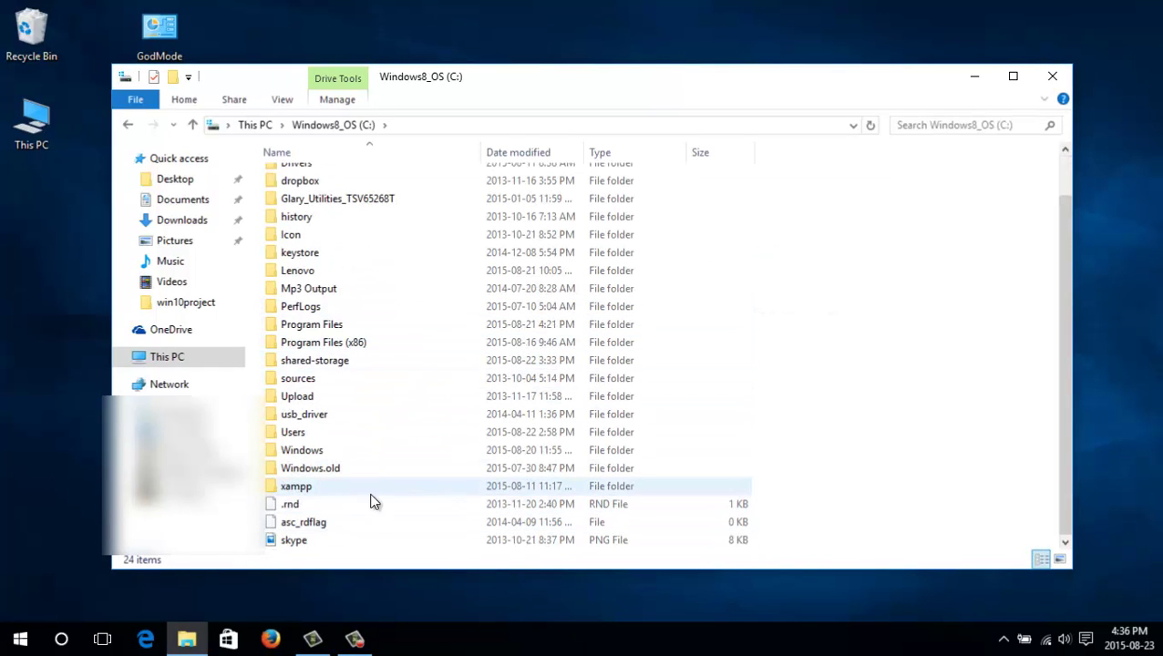
{"action": "left_click", "coordinate": [348, 476]}
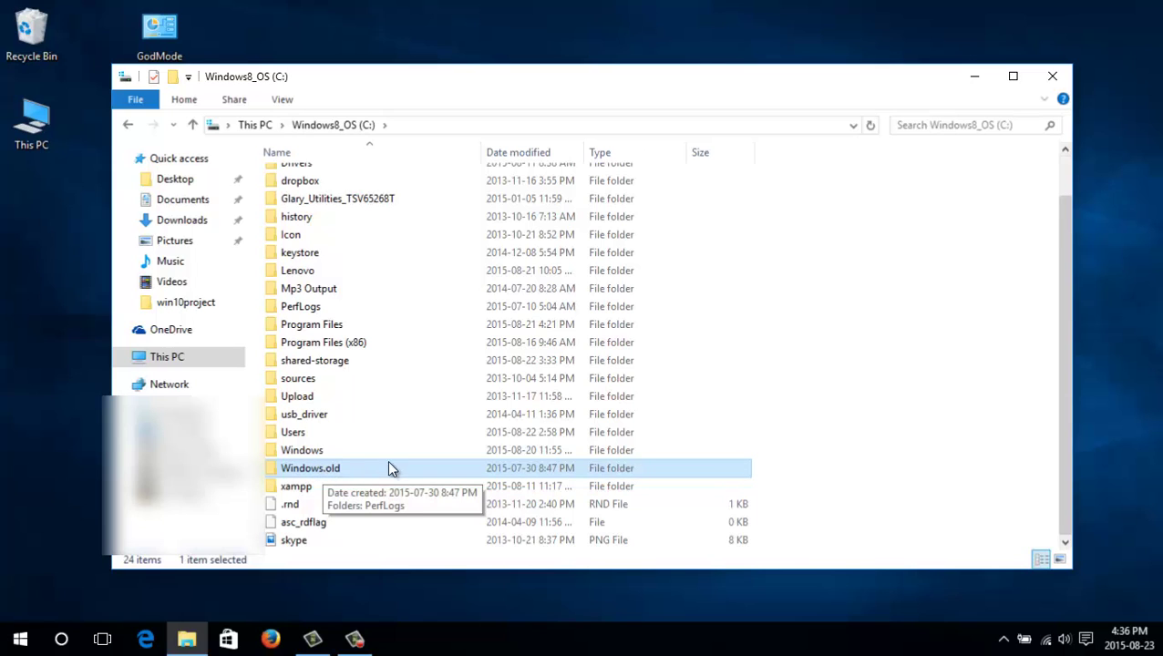
{"action": "key", "text": "super+d"}
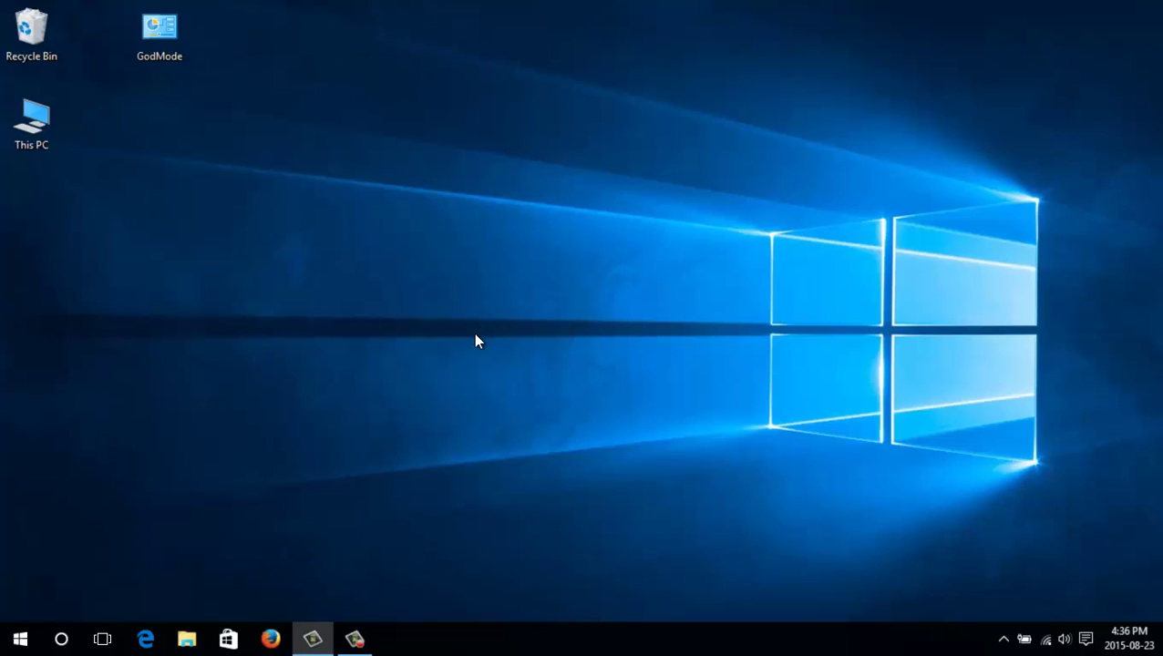